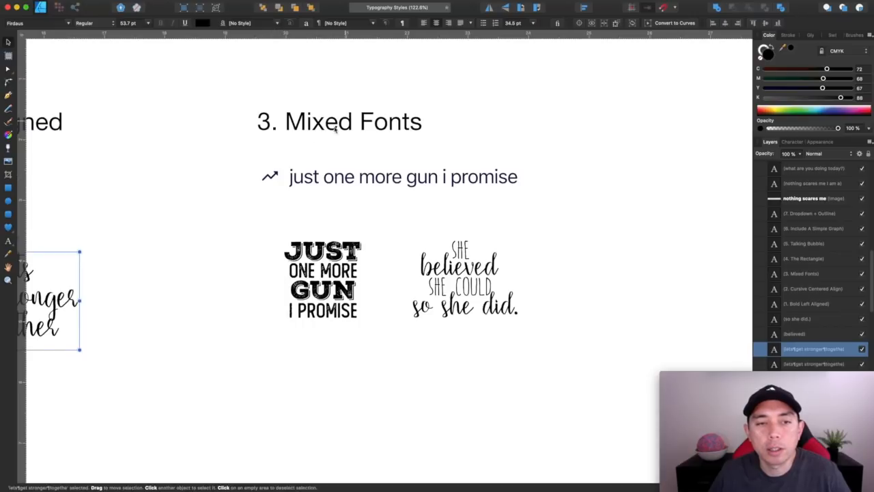
# Examine the fonts and stacked layout of the "Just one more gun I promise" and "She believed she could" examples under Mixed Fonts
pyautogui.scroll(6, 327, 270)
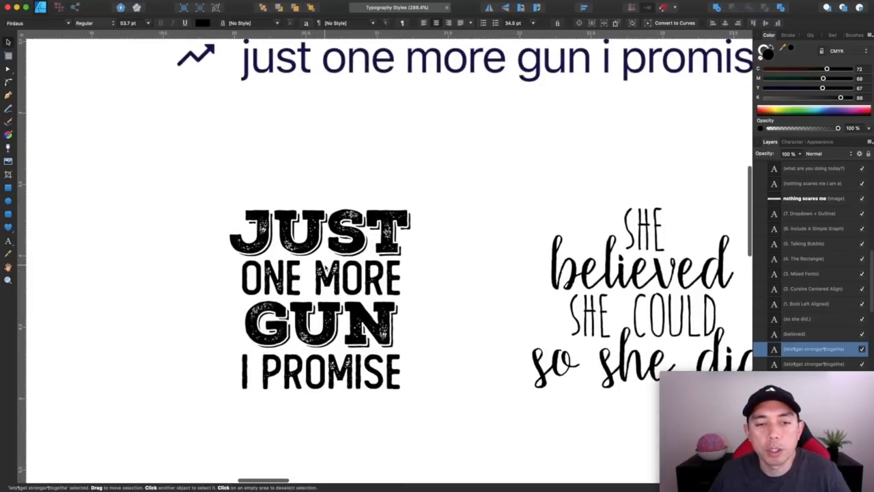
pyautogui.scroll(-1, 326, 267)
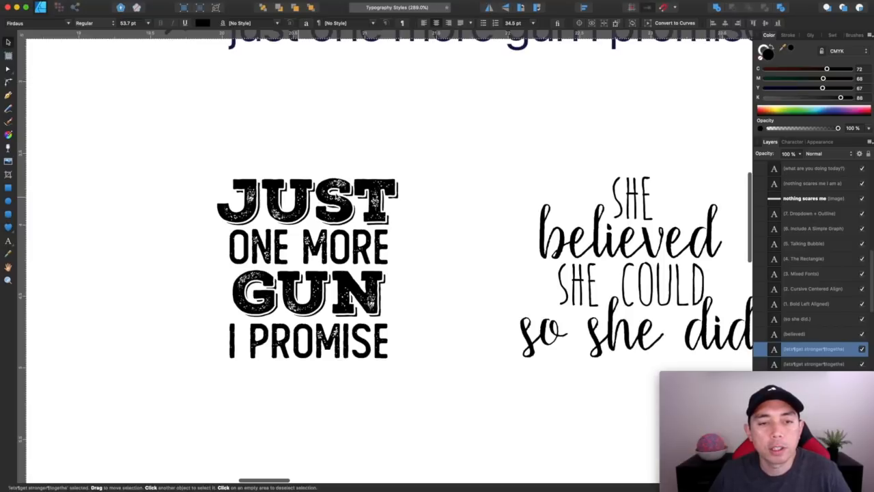
pyautogui.click(336, 197)
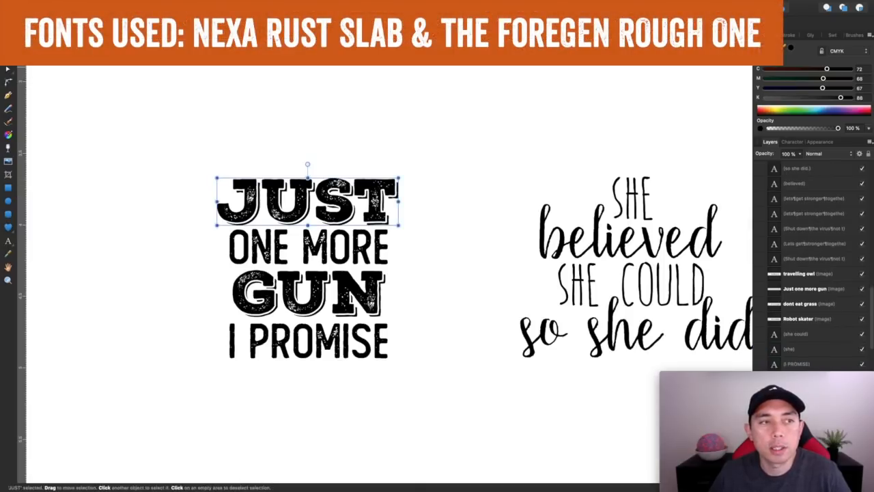
pyautogui.click(324, 255)
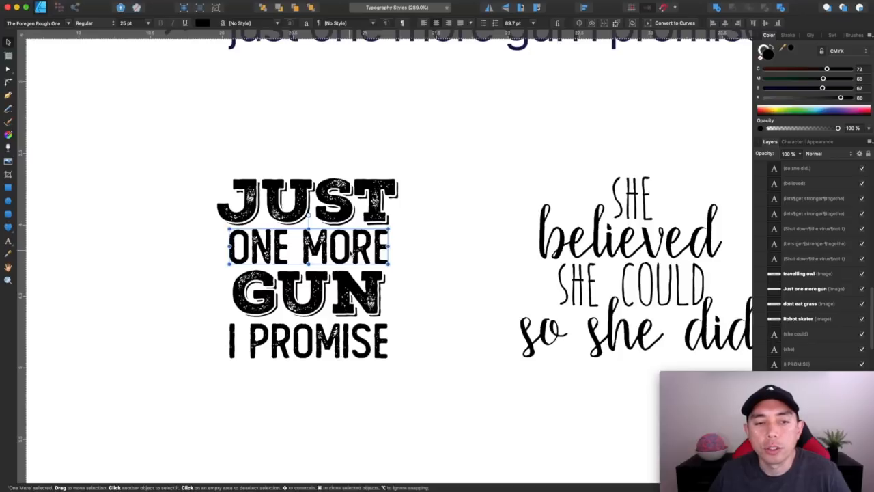
pyautogui.scroll(-3, 351, 254)
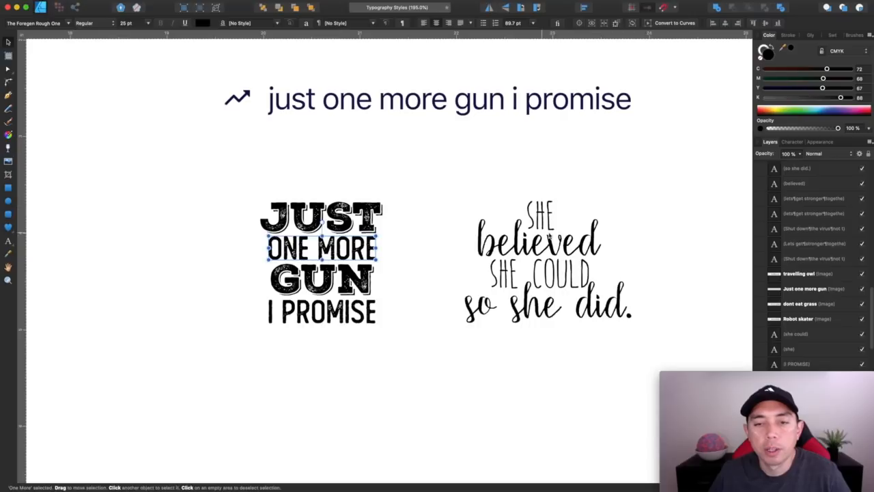
pyautogui.hscroll(3, 544, 236)
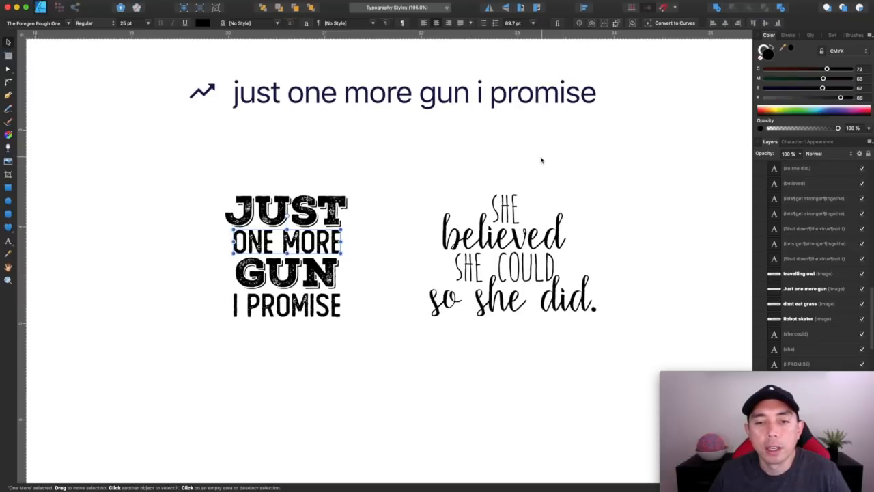
pyautogui.scroll(-3, 541, 160)
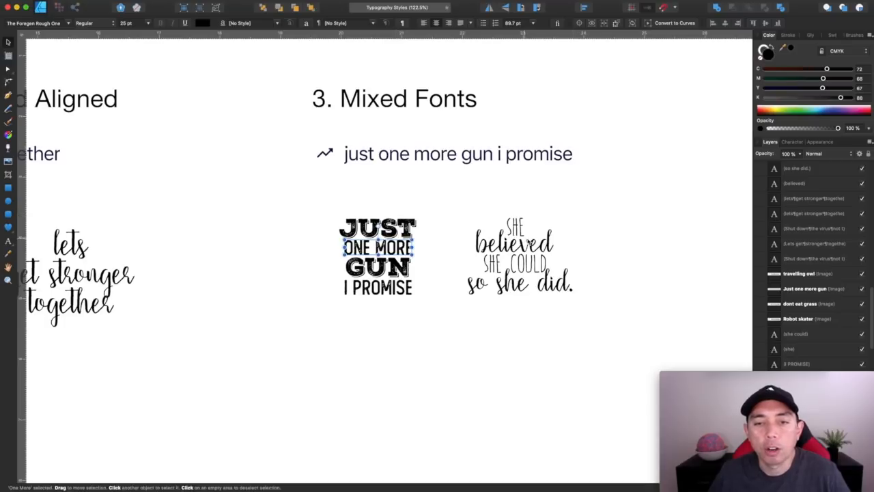
pyautogui.click(277, 233)
pyautogui.moveTo(311, 192); pyautogui.dragTo(478, 329)
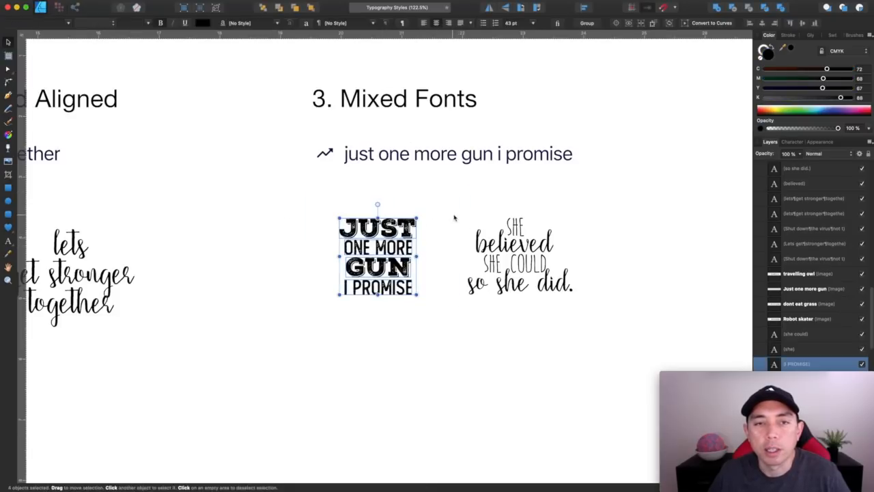
pyautogui.hscroll(-5, 298, 225)
pyautogui.hscroll(5, 298, 224)
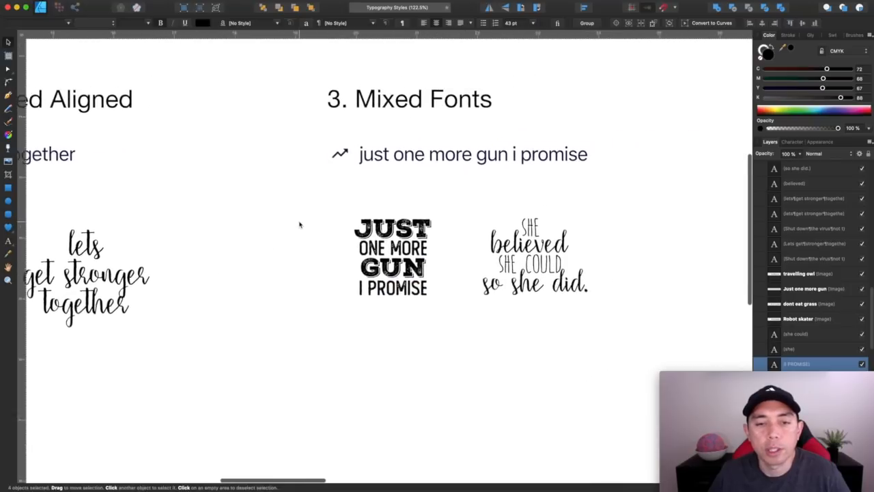
pyautogui.scroll(2, 299, 225)
pyautogui.hscroll(2, 408, 333)
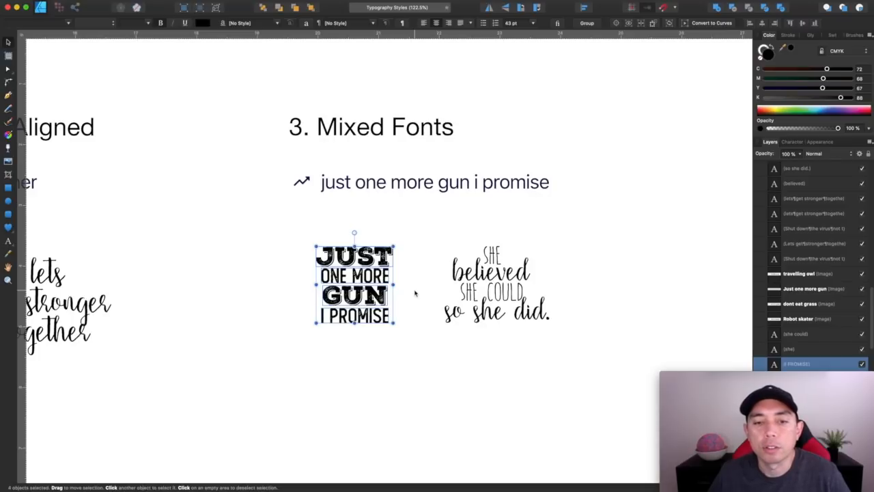
pyautogui.click(454, 238)
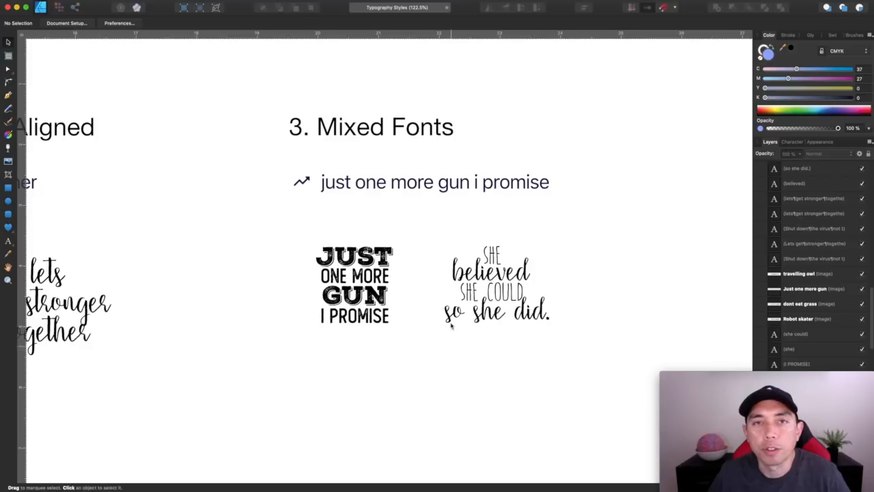
# Examine the outlined and filled TRAVELLING OWL examples in the section "4. The Rectangle"
pyautogui.hscroll(2, 474, 235)
pyautogui.hscroll(3, 471, 233)
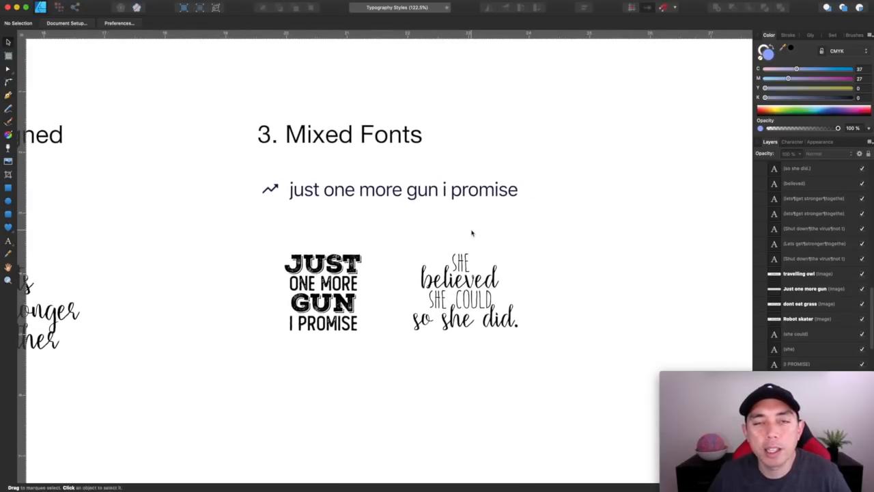
pyautogui.hscroll(10, 471, 233)
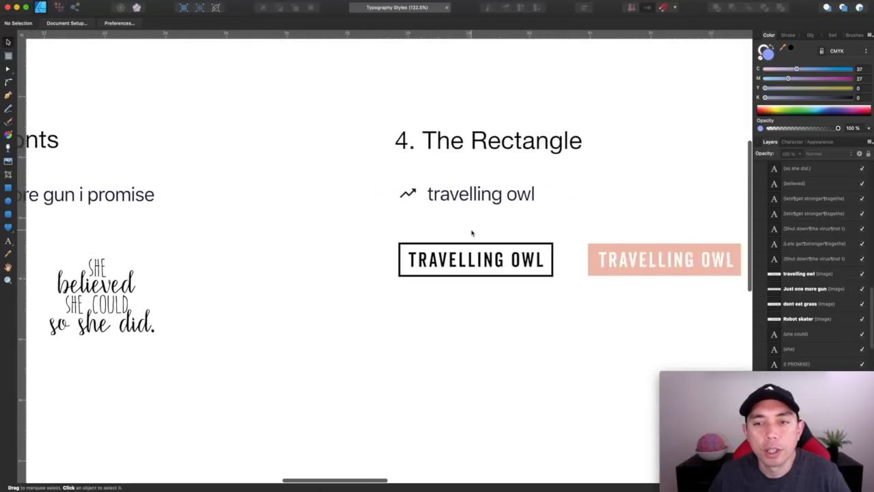
pyautogui.hscroll(3, 471, 233)
pyautogui.hscroll(3, 464, 182)
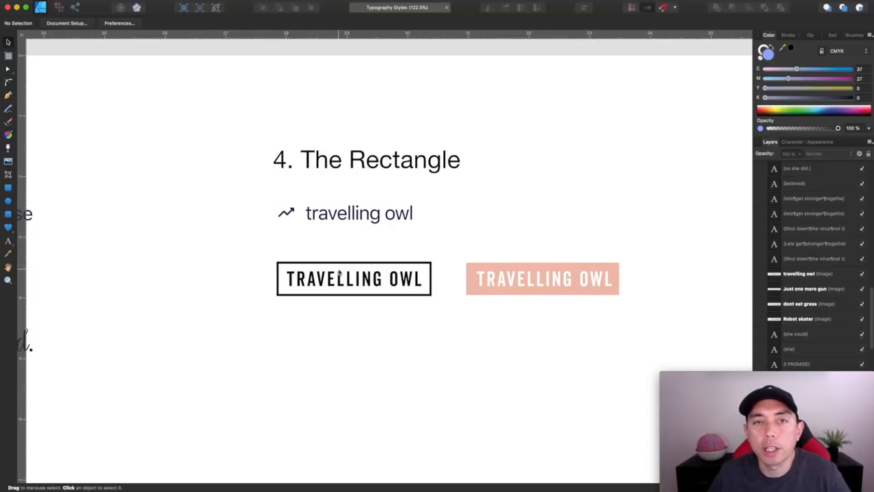
pyautogui.scroll(5, 269, 286)
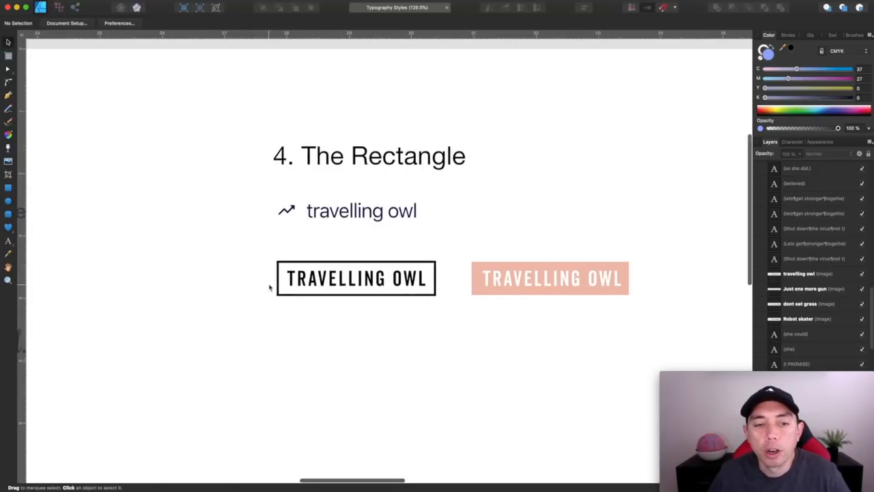
pyautogui.click(321, 254)
pyautogui.click(374, 372)
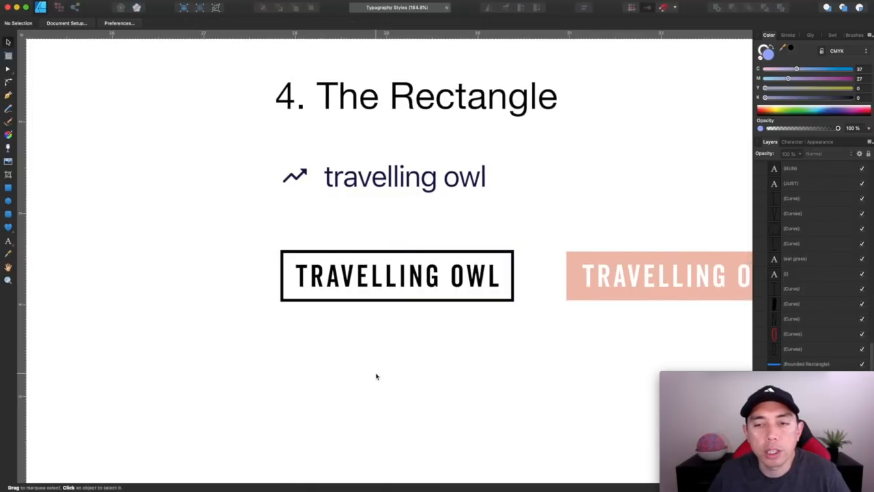
pyautogui.scroll(-3, 375, 376)
pyautogui.scroll(-2, 375, 376)
pyautogui.hscroll(2, 376, 376)
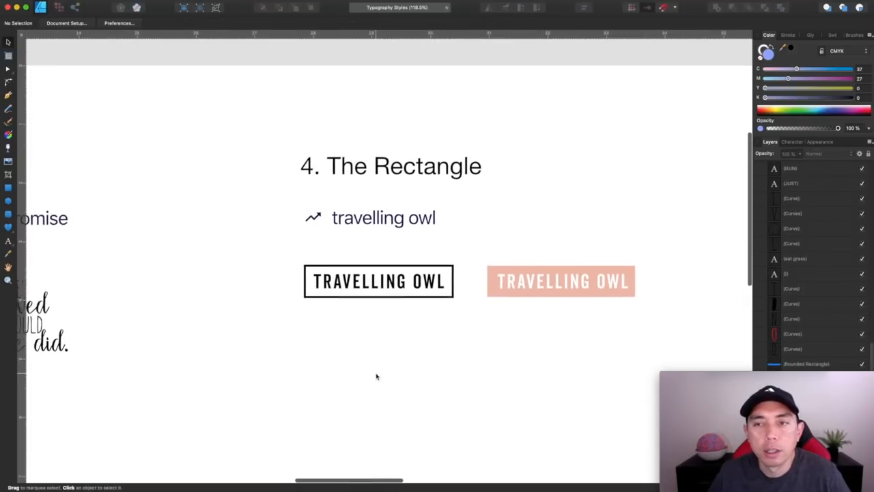
# Draw a rectangle below the framed TRAVELLING OWL example, about as wide as its frame, with no fill and a black stroke
pyautogui.click(8, 187)
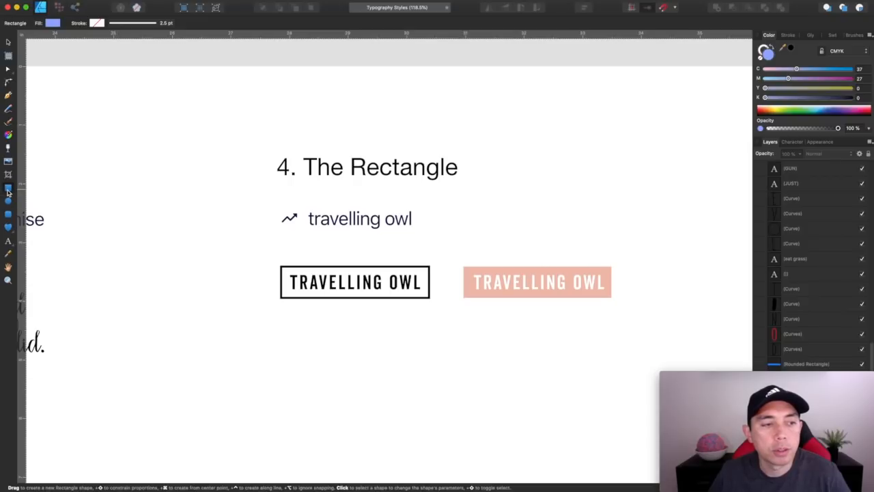
pyautogui.moveTo(280, 310); pyautogui.dragTo(431, 346)
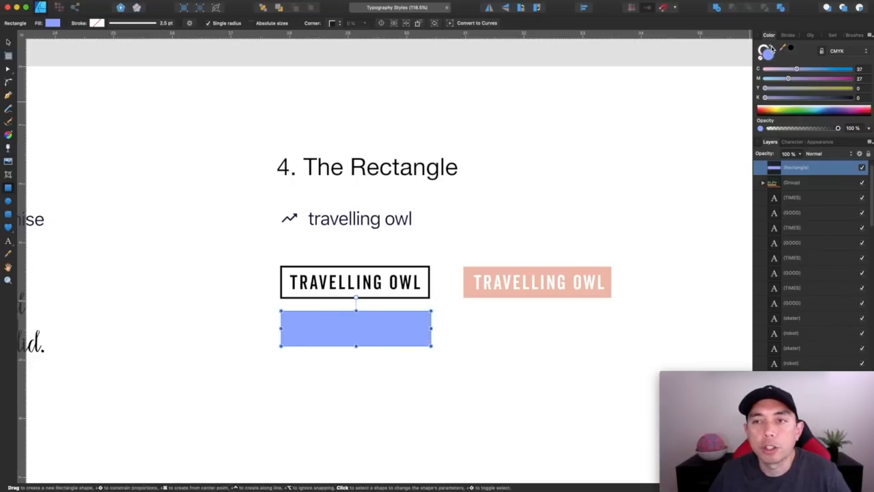
pyautogui.click(770, 48)
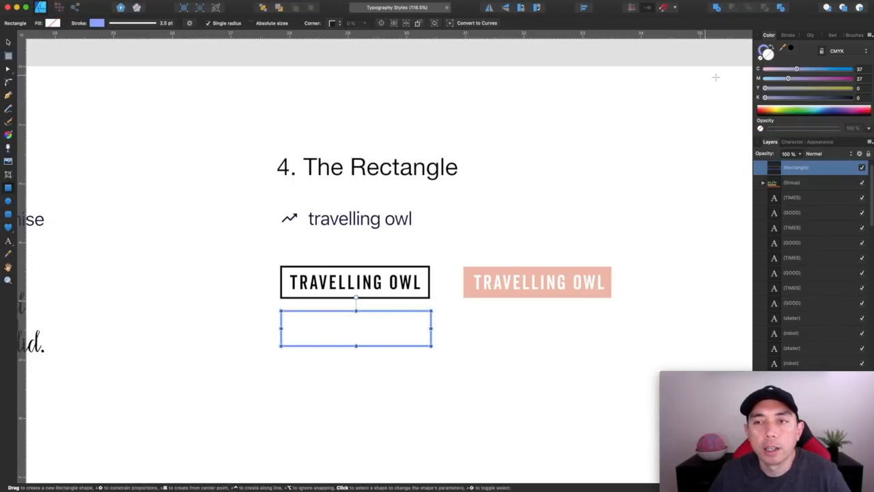
pyautogui.click(792, 49)
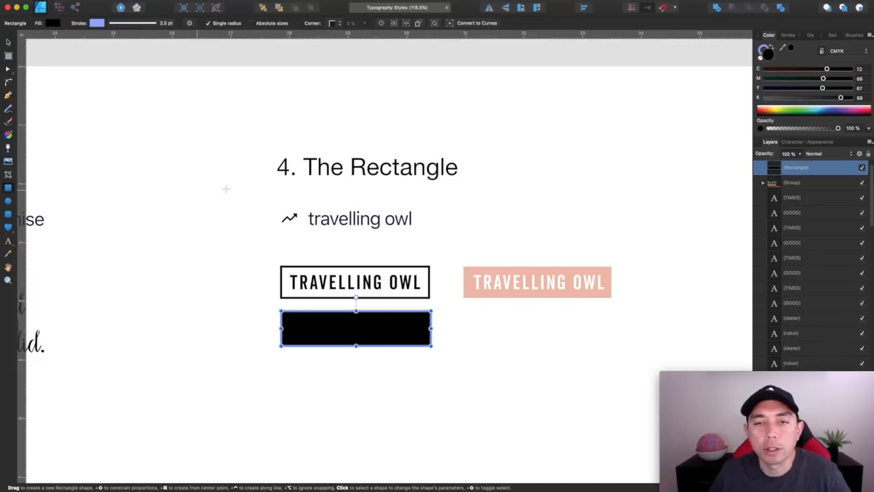
pyautogui.click(760, 59)
pyautogui.click(767, 53)
pyautogui.click(791, 48)
pyautogui.click(8, 41)
pyautogui.click(182, 230)
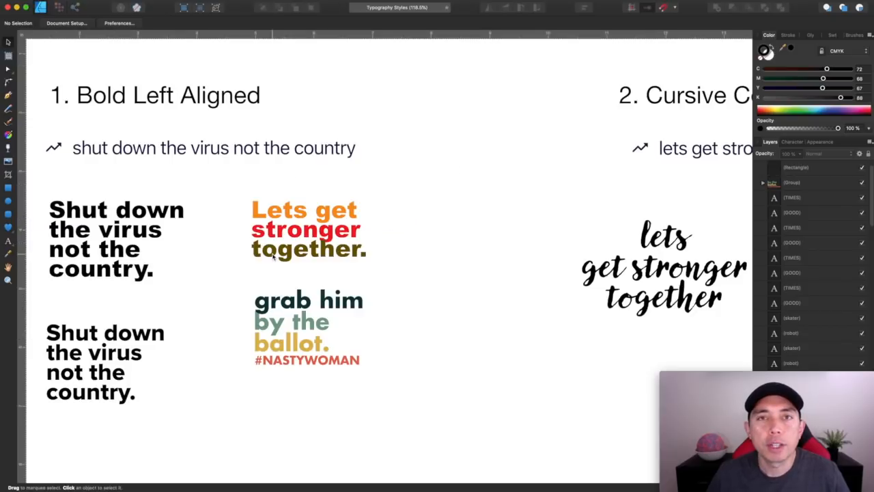
# Duplicate the black TRAVELLING OWL text from the framed example into the empty black-outlined rectangle below it
pyautogui.hscroll(-3, 273, 257)
pyautogui.hscroll(10, 272, 257)
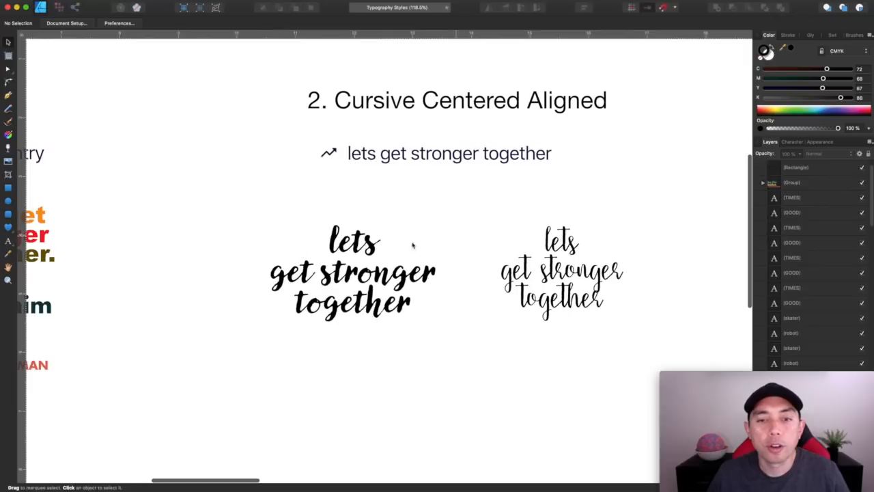
pyautogui.hscroll(15, 567, 265)
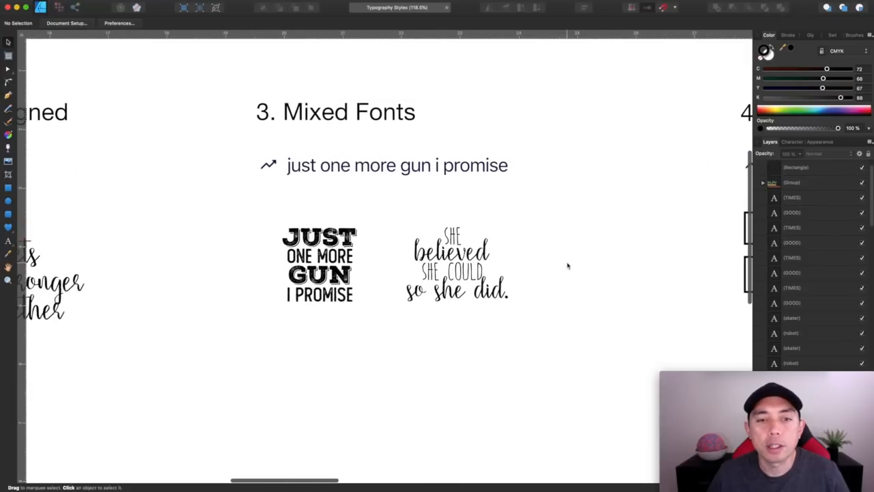
pyautogui.hscroll(5, 408, 239)
pyautogui.hscroll(9, 407, 239)
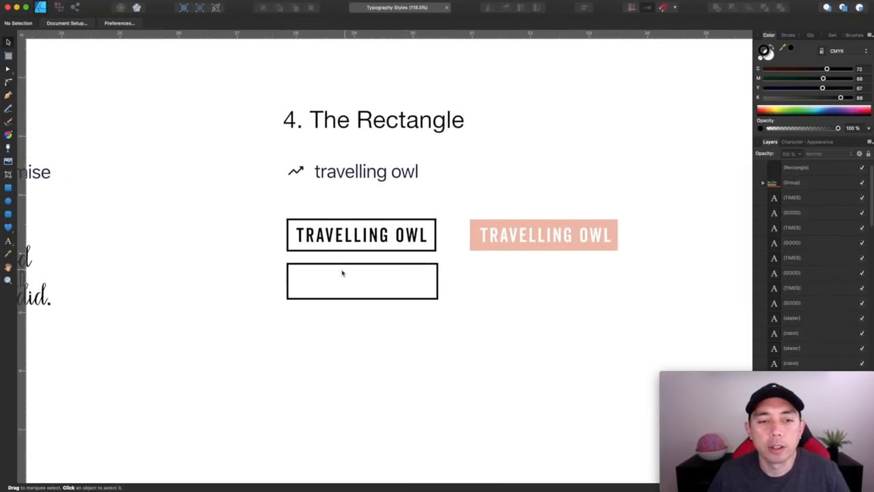
pyautogui.click(336, 237)
pyautogui.tripleClick(336, 237)
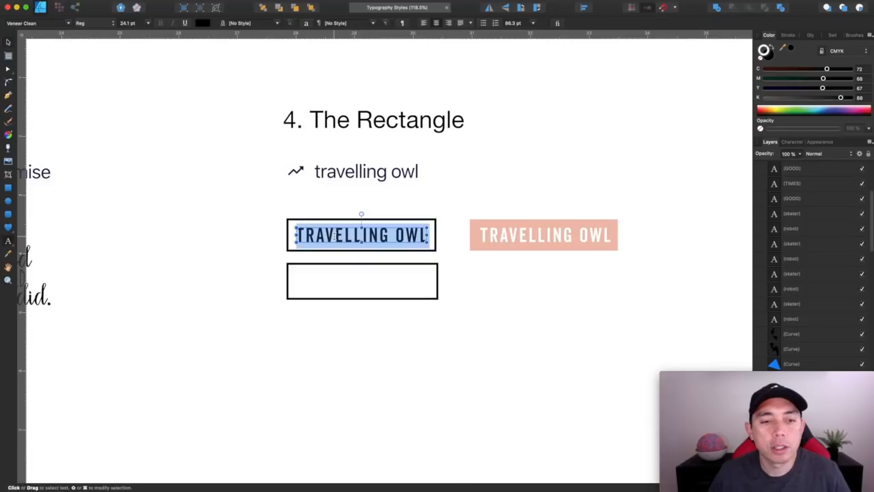
pyautogui.tripleClick(332, 232)
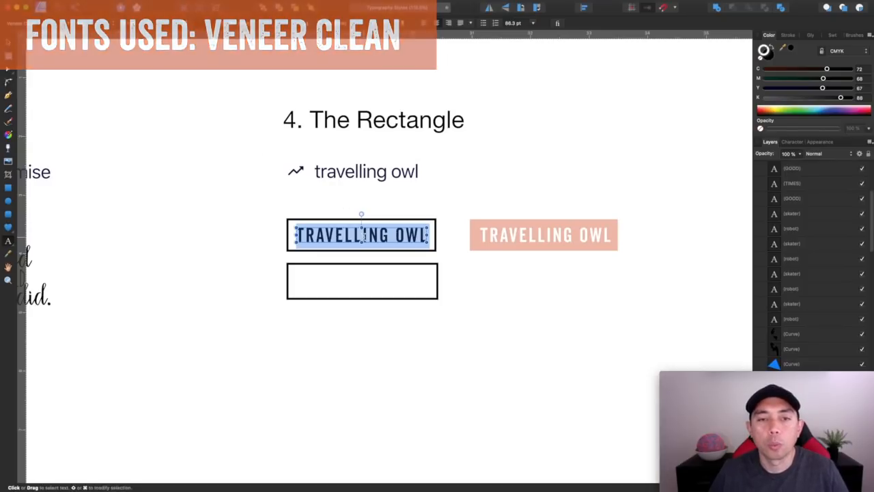
pyautogui.click(9, 43)
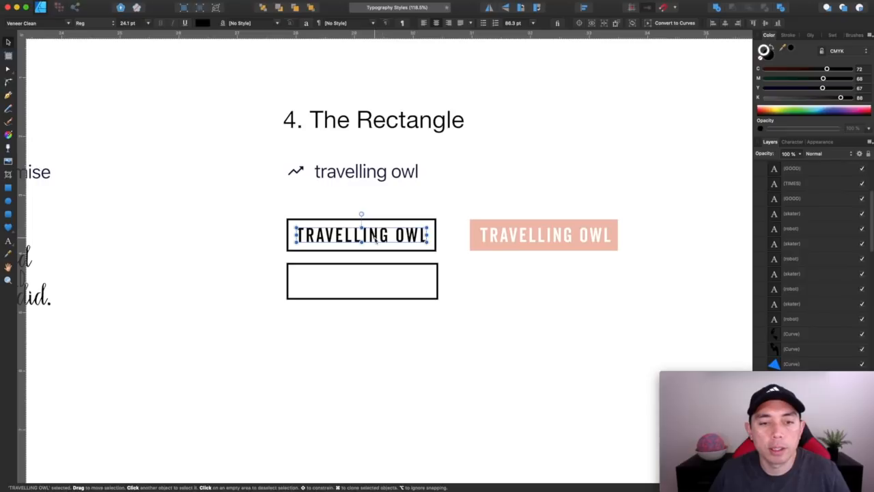
pyautogui.moveTo(360, 234); pyautogui.dragTo(376, 283)
# Widen the letter spacing of the copied TRAVELLING OWL text until it extends past both sides of its rectangle
pyautogui.doubleClick(376, 281)
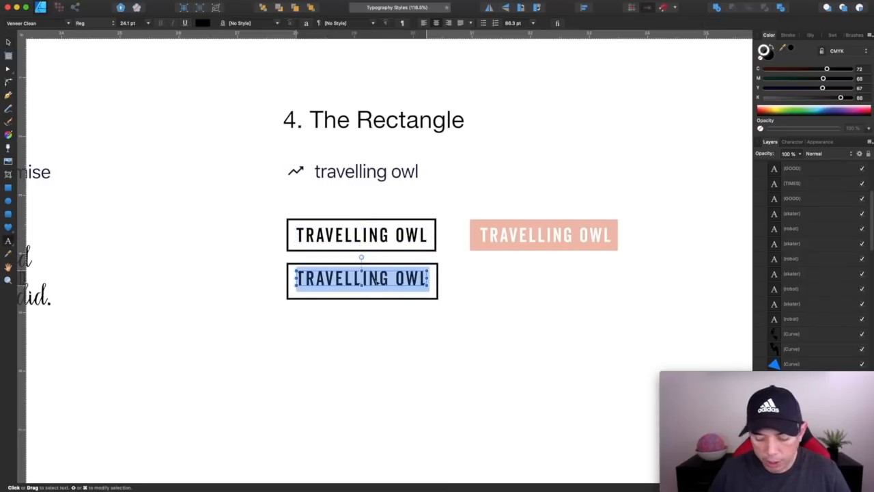
pyautogui.hotkey('alt', 'Right')
pyautogui.hotkey('alt', 'Right')
pyautogui.hotkey('alt', 'Right')
pyautogui.hotkey('alt', 'Right')
pyautogui.hotkey('alt', 'Right')
pyautogui.hotkey('alt', 'Right')
pyautogui.hotkey('alt', 'Right')
pyautogui.hotkey('alt', 'Right')
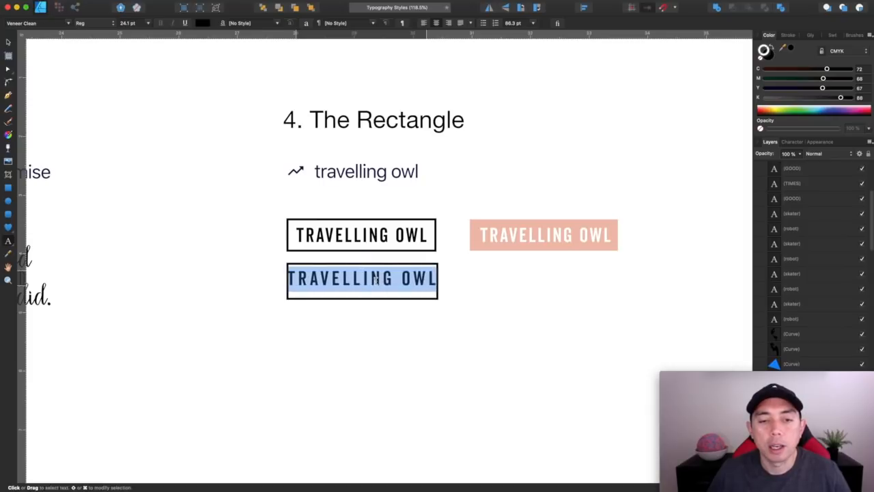
pyautogui.hotkey('alt', 'Right')
pyautogui.hotkey('alt', 'Right')
pyautogui.hotkey('alt', 'Right')
pyautogui.hotkey('alt', 'Right')
pyautogui.hotkey('alt', 'Right')
pyautogui.hotkey('alt', 'Right')
pyautogui.hotkey('alt', 'Right')
pyautogui.hotkey('alt', 'Right')
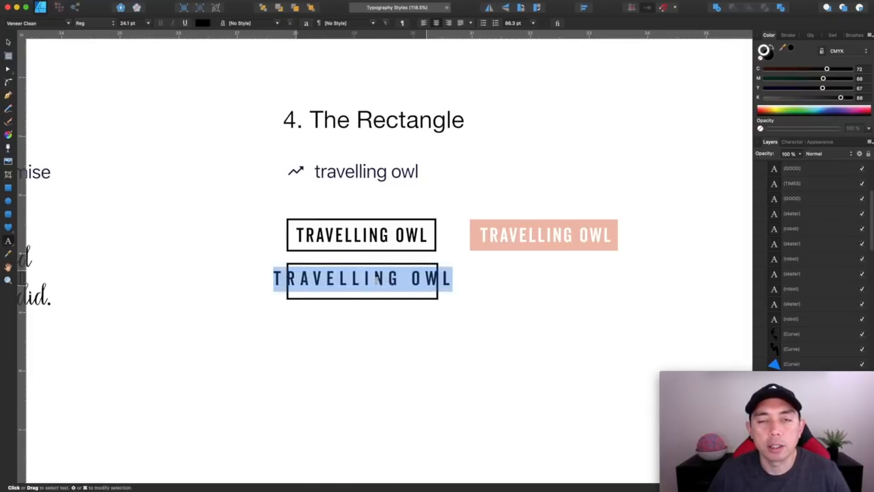
# Tighten the letter spacing of the copied TRAVELLING OWL text until it is narrower than the original above
pyautogui.hotkey('alt', 'Left')
pyautogui.hotkey('alt', 'Left')
pyautogui.hotkey('alt', 'Left')
pyautogui.hotkey('alt', 'Left')
pyautogui.hotkey('alt', 'Left')
pyautogui.hotkey('alt', 'Left')
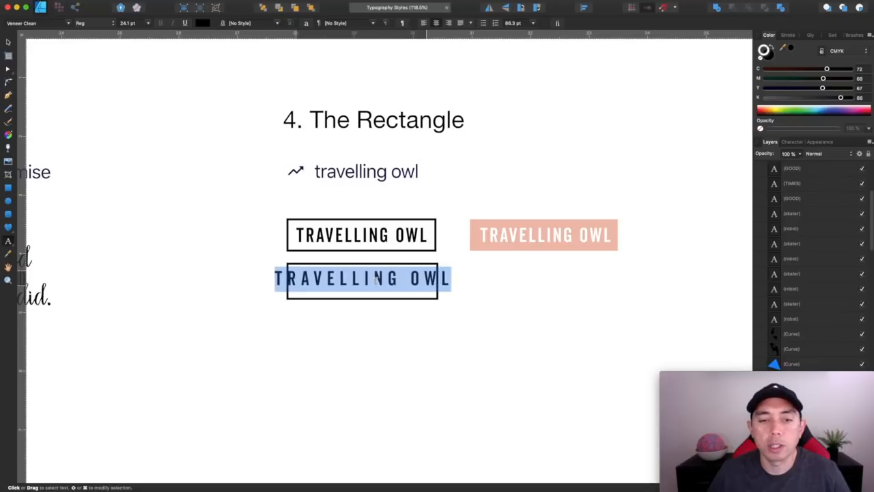
pyautogui.hotkey('alt', 'Left')
pyautogui.hotkey('alt', 'Left')
pyautogui.hotkey('alt', 'Left')
pyautogui.hotkey('alt', 'Left')
pyautogui.hotkey('alt', 'Left')
pyautogui.hotkey('alt', 'Left')
pyautogui.hotkey('alt', 'Left')
pyautogui.hotkey('alt', 'Left')
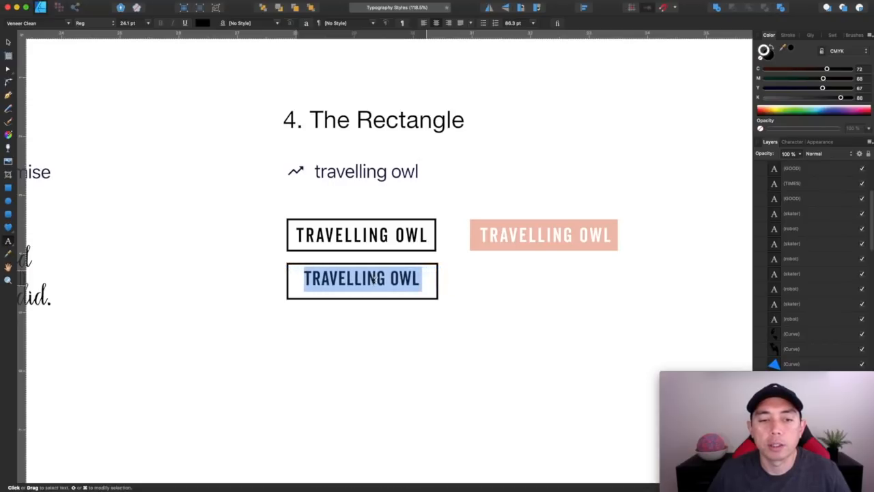
pyautogui.hotkey('alt', 'Left')
pyautogui.hotkey('alt', 'Left')
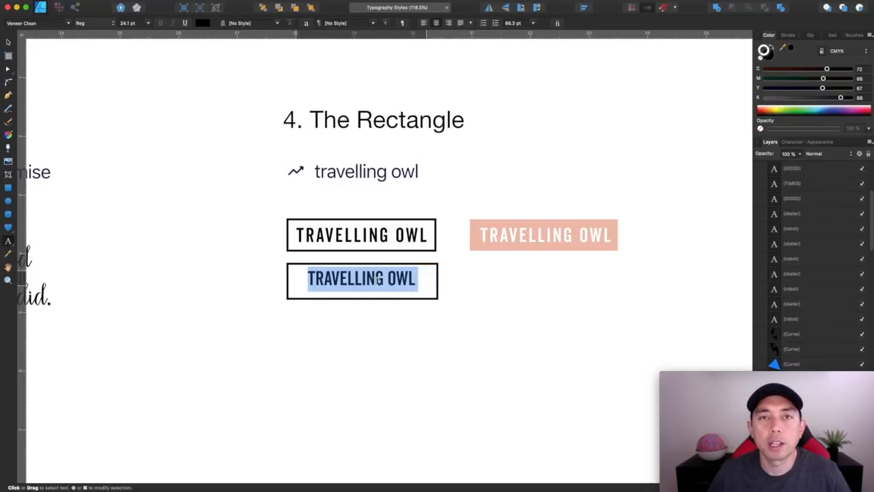
# Loosen the copied TRAVELLING OWL text's letter spacing slightly, keeping the text within its rectangle
pyautogui.hotkey('alt', 'Right')
pyautogui.hotkey('alt', 'Right')
pyautogui.hotkey('alt', 'Right')
pyautogui.hotkey('alt', 'Right')
pyautogui.hotkey('alt', 'Right')
pyautogui.hotkey('alt', 'Right')
pyautogui.hotkey('alt', 'Right')
pyautogui.hotkey('alt', 'Right')
pyautogui.hotkey('alt', 'Right')
pyautogui.hotkey('alt', 'Right')
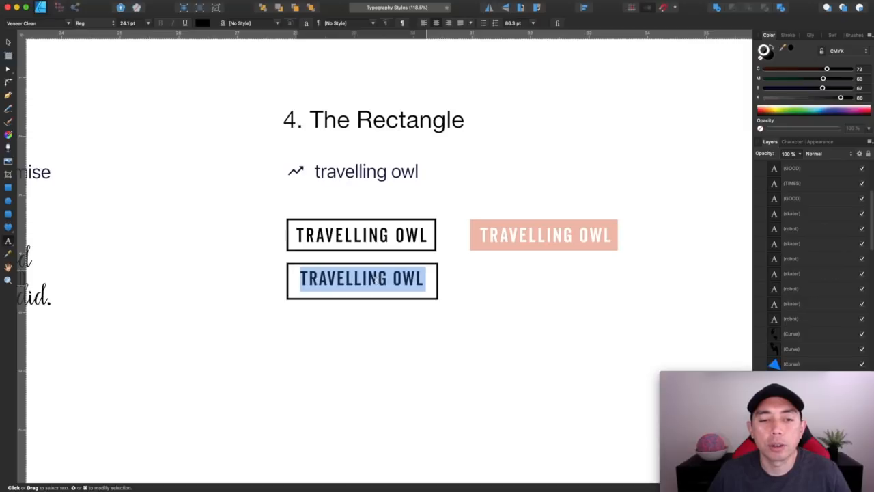
# Widen the letter spacing of the copied TRAVELLING OWL text until it nearly fills its rectangle's width
pyautogui.hotkey('alt', 'Right')
pyautogui.hotkey('alt', 'Right')
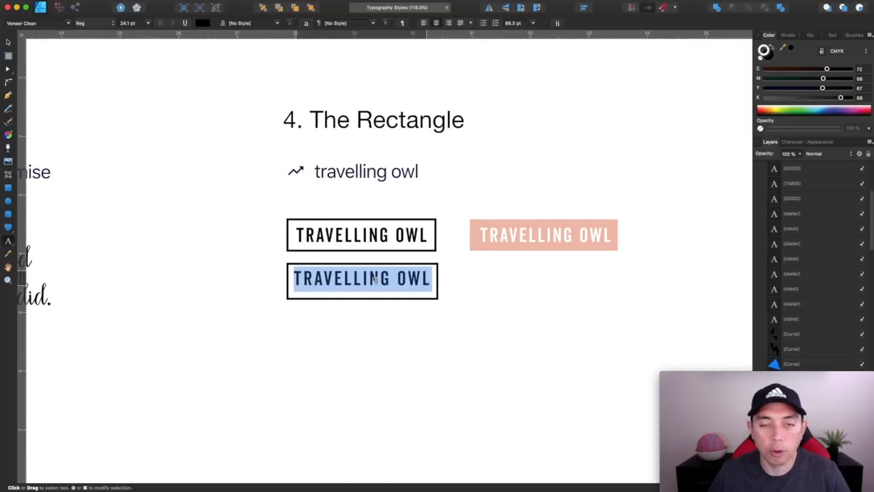
pyautogui.hotkey('alt', 'Right')
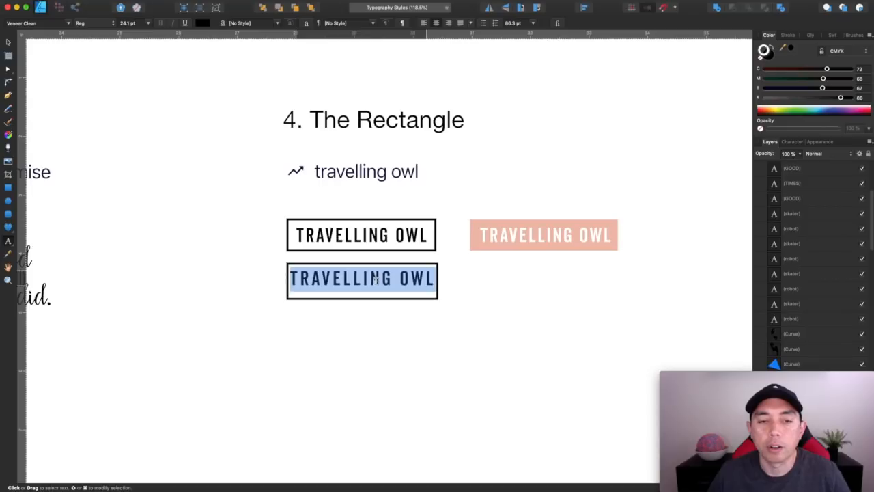
pyautogui.press('Escape')
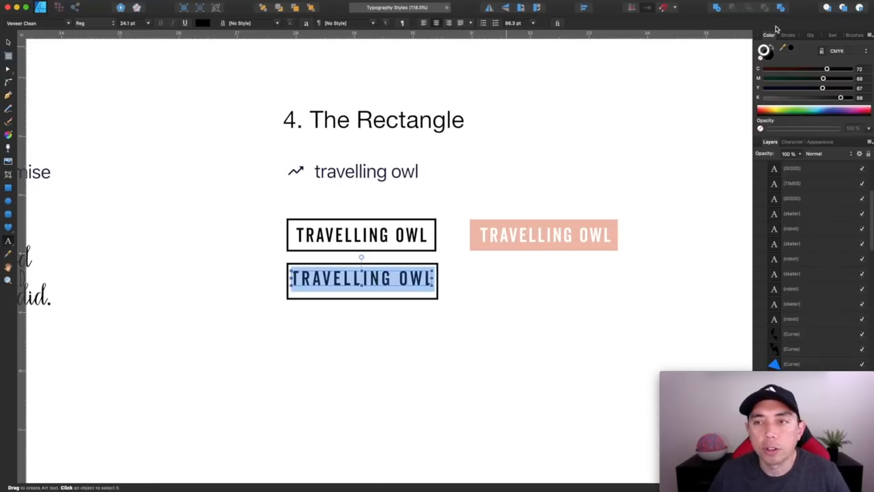
# Set the tracking of the copied TRAVELLING OWL text to 5 ‰ in its character settings
pyautogui.click(791, 142)
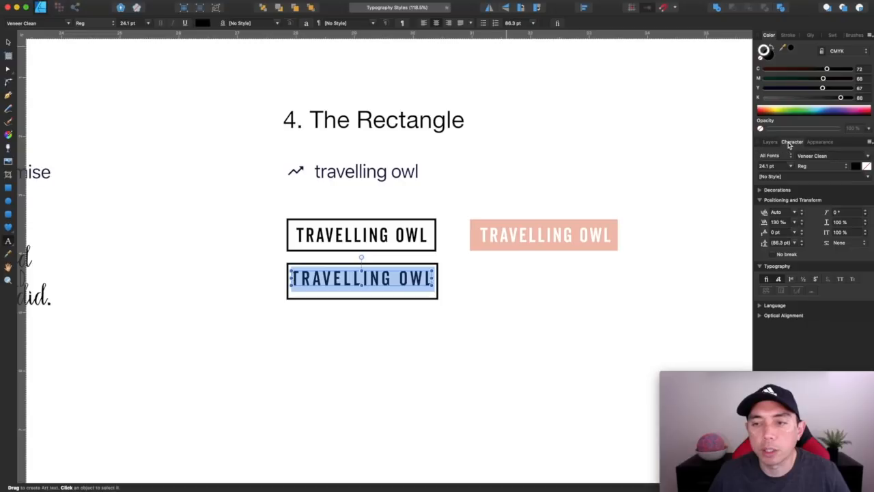
pyautogui.click(801, 223)
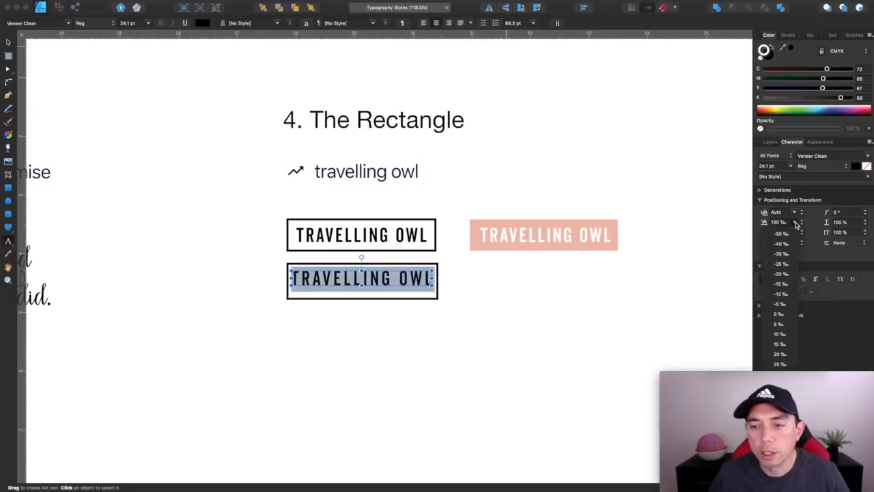
pyautogui.click(779, 316)
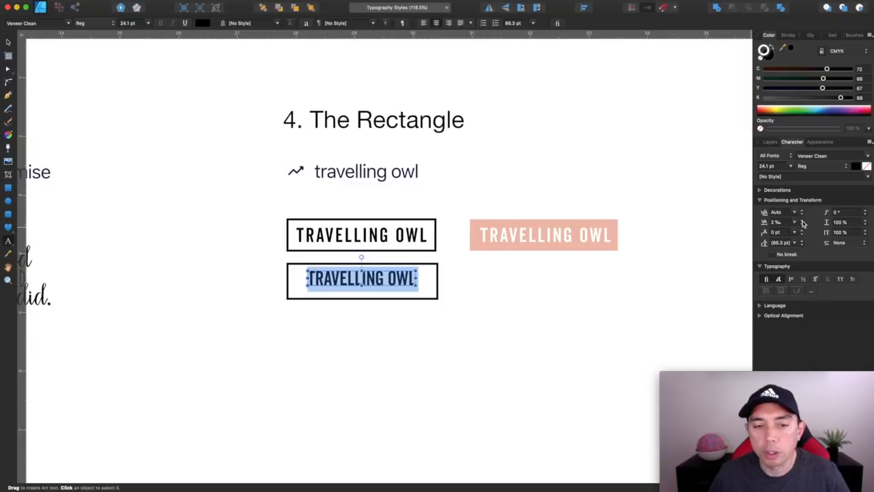
pyautogui.click(398, 276)
pyautogui.doubleClick(399, 276)
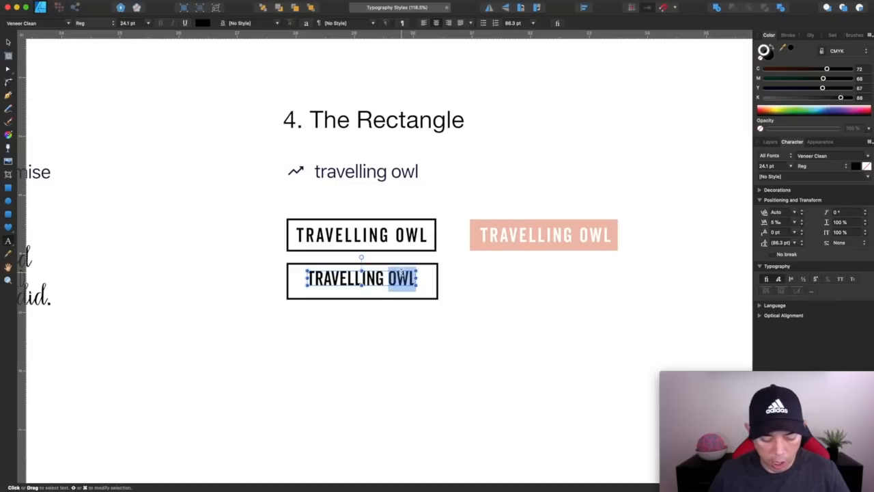
pyautogui.tripleClick(382, 276)
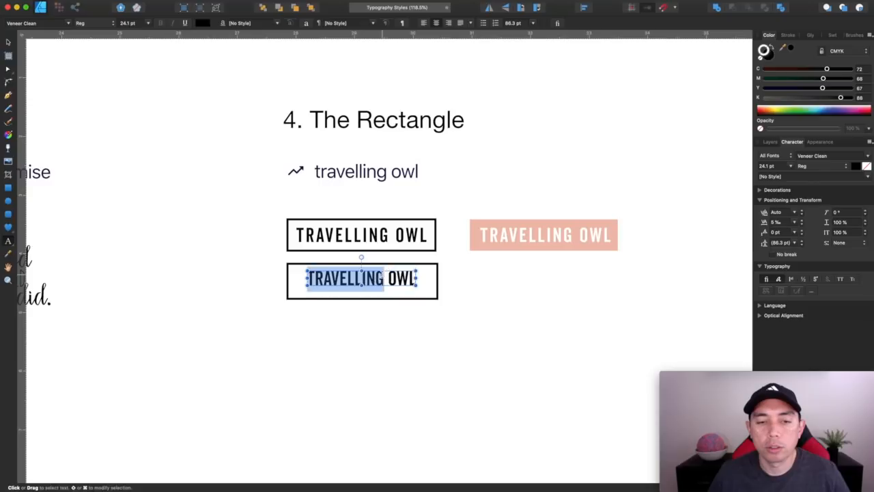
pyautogui.click(796, 222)
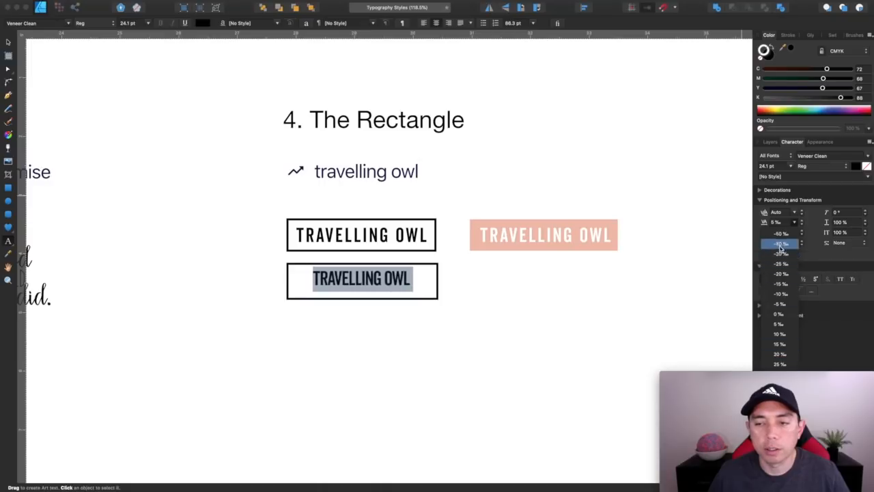
pyautogui.click(820, 243)
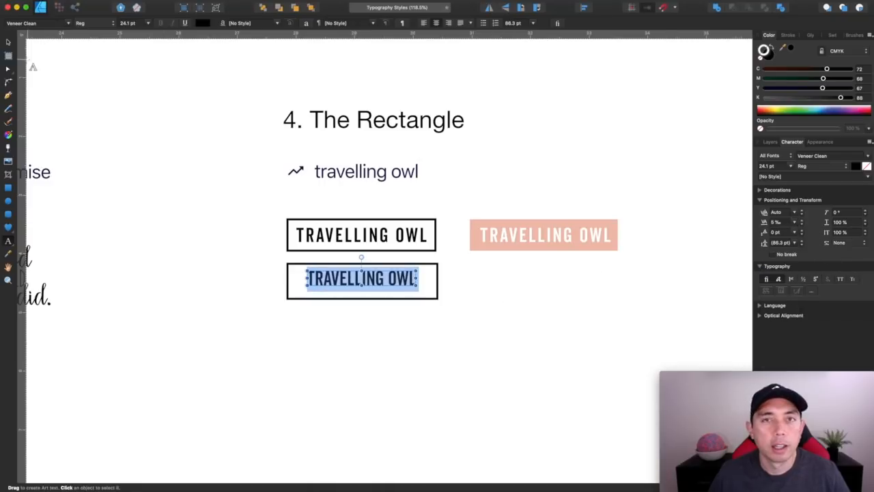
# Delete the lower practice rectangle together with its TRAVELLING OWL text
pyautogui.click(8, 42)
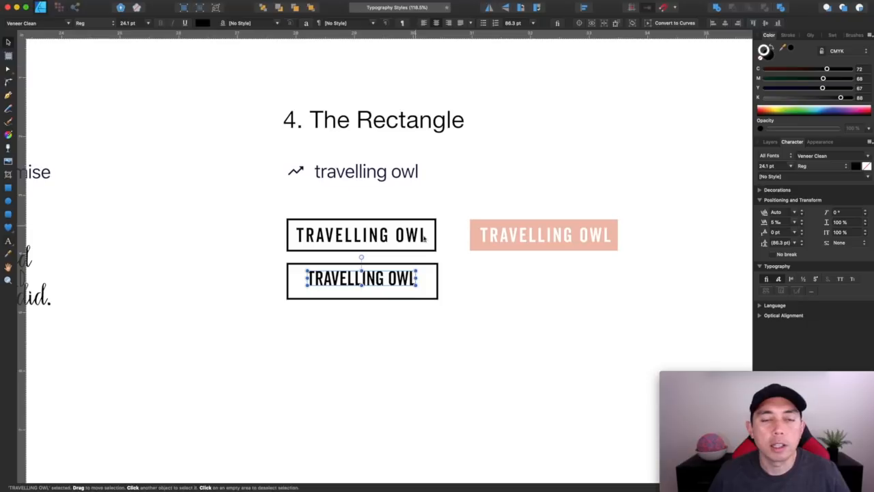
pyautogui.moveTo(464, 322); pyautogui.dragTo(248, 257)
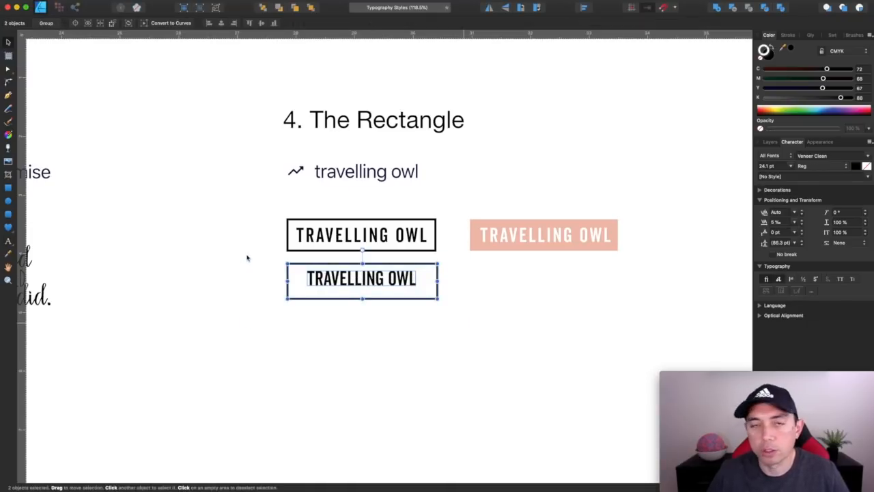
pyautogui.press('Delete')
# Examine the text and rectangle colours of the black-outlined and pink-filled TRAVELLING OWL examples
pyautogui.click(388, 246)
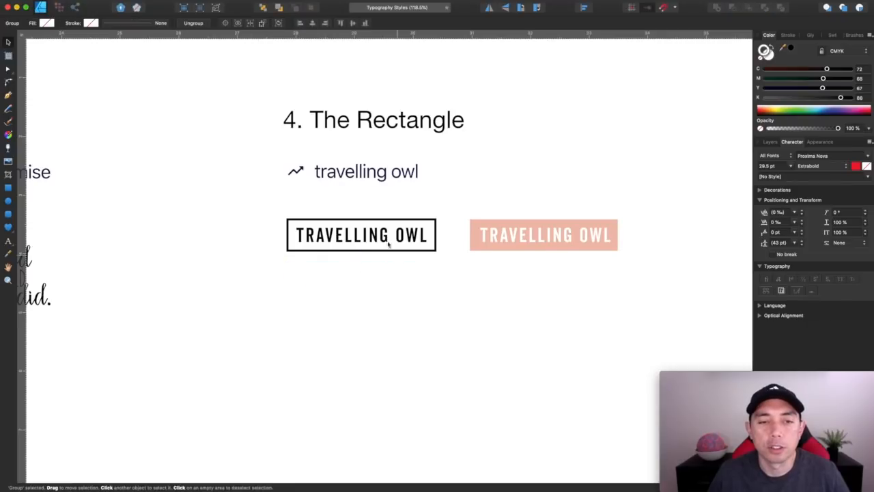
pyautogui.click(472, 223)
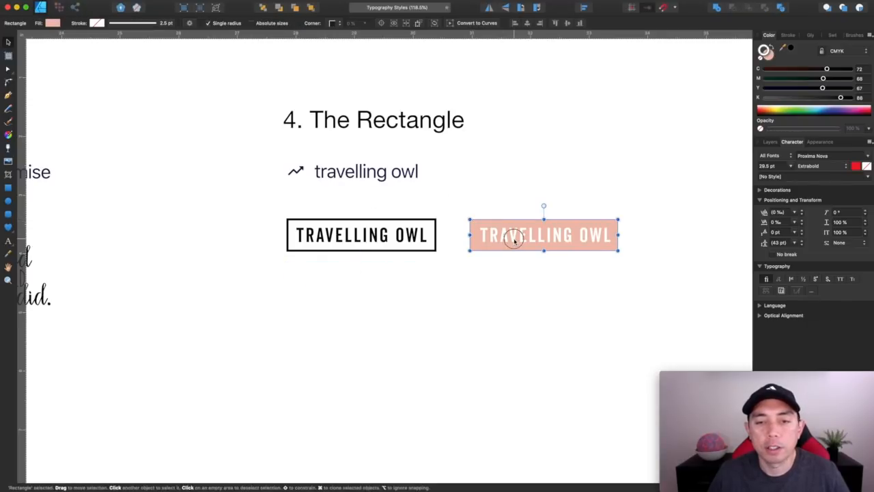
pyautogui.doubleClick(513, 237)
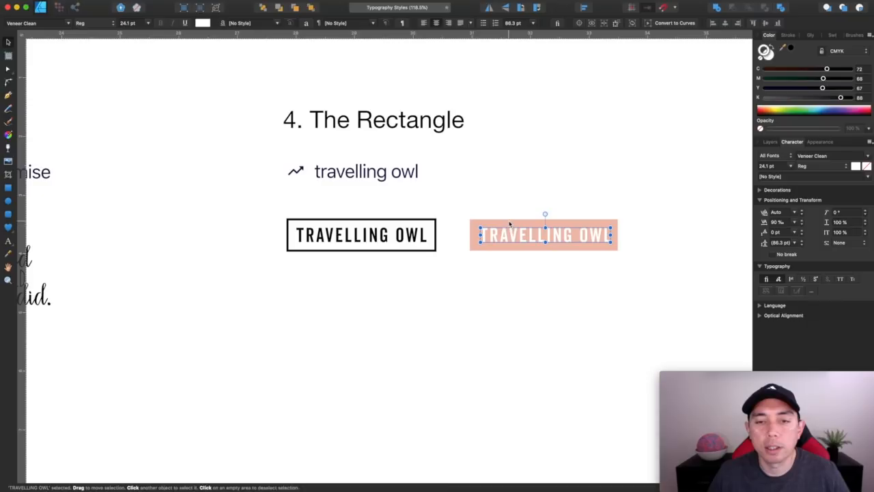
pyautogui.click(509, 224)
pyautogui.click(767, 54)
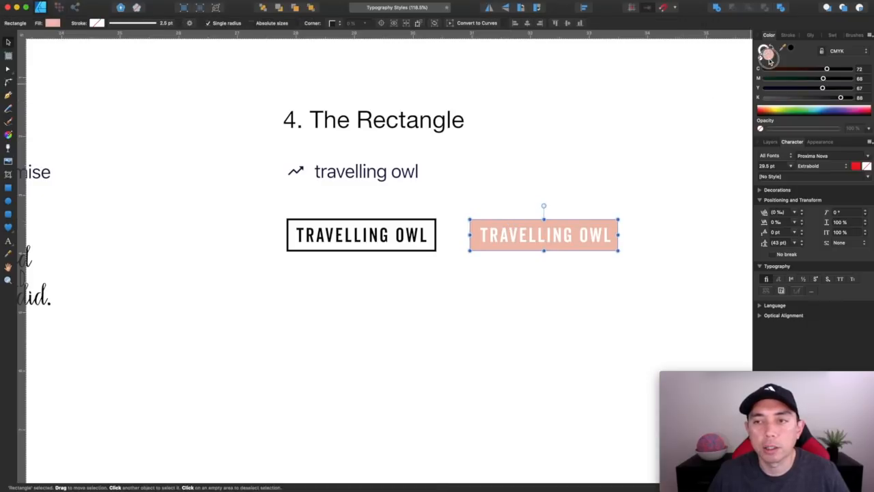
pyautogui.click(490, 239)
pyautogui.doubleClick(369, 241)
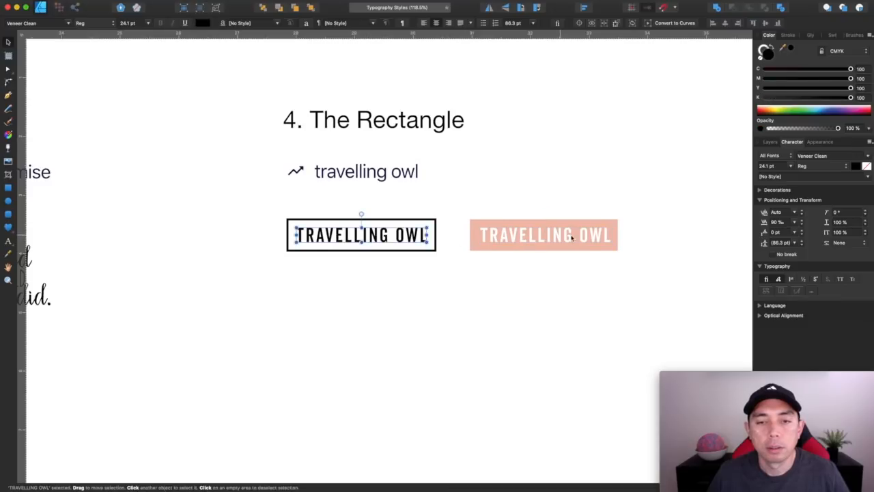
pyautogui.click(409, 214)
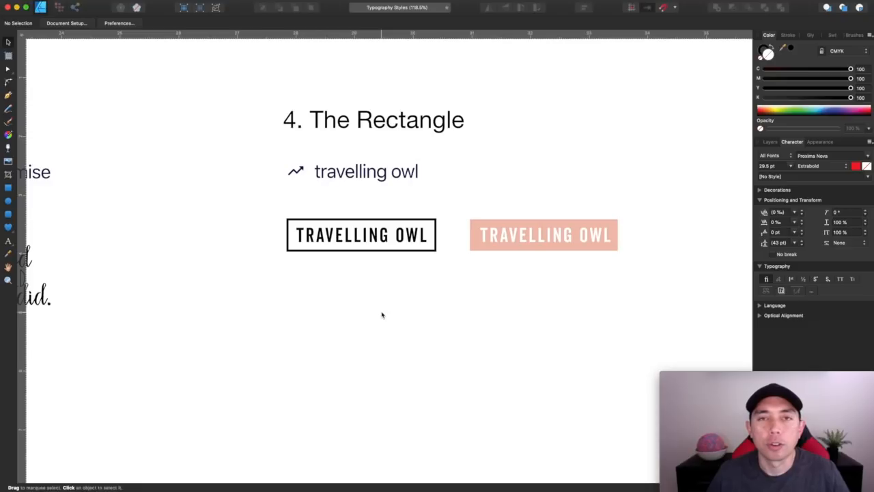
# Examine the Talking Bubble examples, including the separate tail shape on the "nothing scares me I am a nurse" bubble
pyautogui.hscroll(-10, 376, 310)
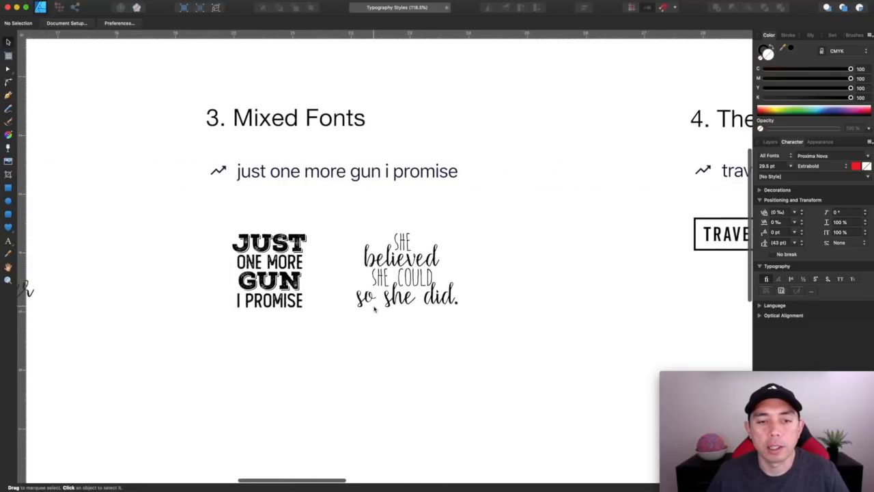
pyautogui.hscroll(10, 374, 309)
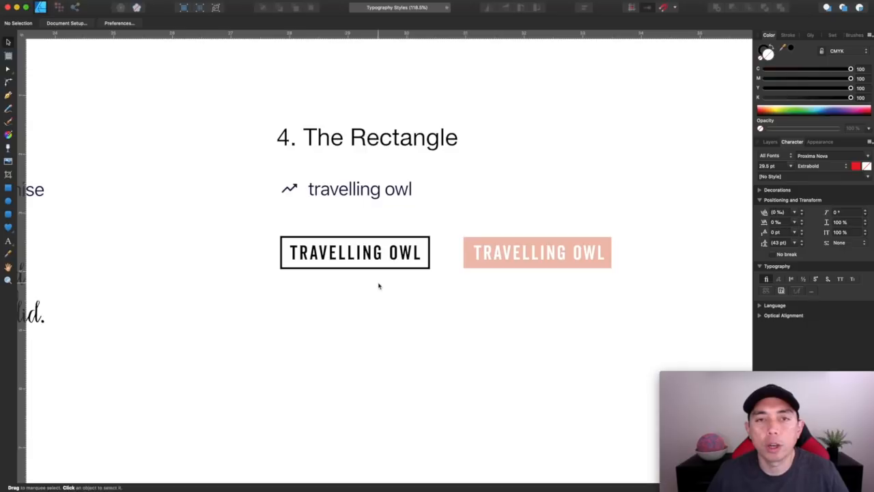
pyautogui.hscroll(5, 379, 285)
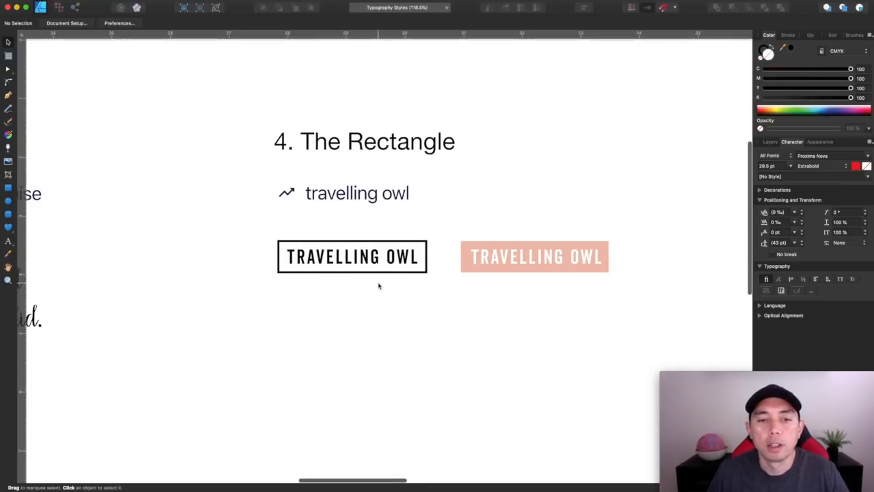
pyautogui.hscroll(15, 379, 285)
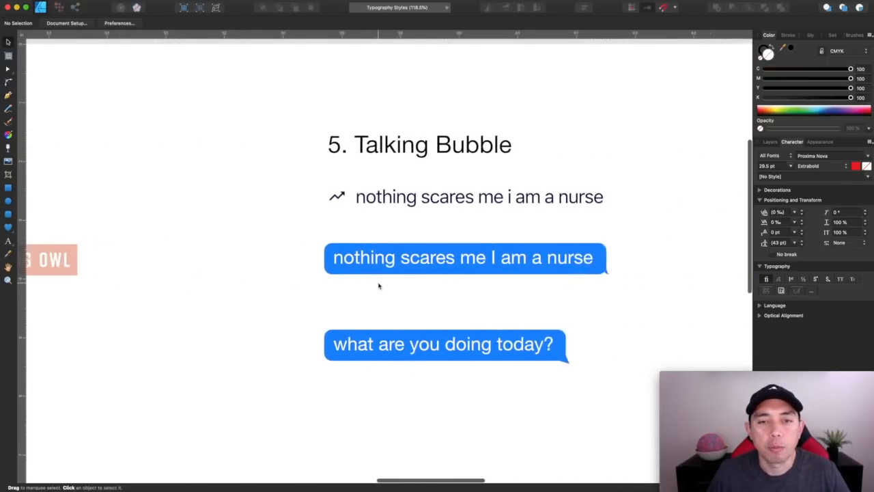
pyautogui.hscroll(5, 378, 286)
pyautogui.hscroll(-4, 379, 285)
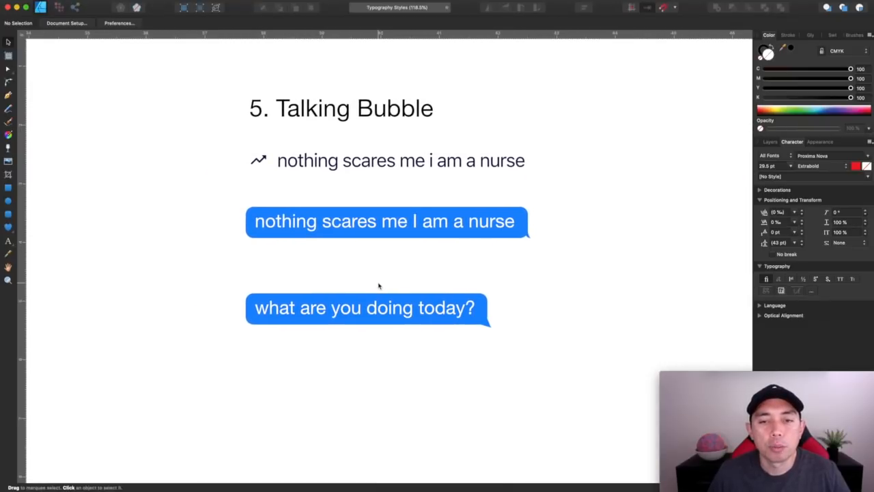
pyautogui.hscroll(-10, 301, 265)
pyautogui.hscroll(10, 249, 231)
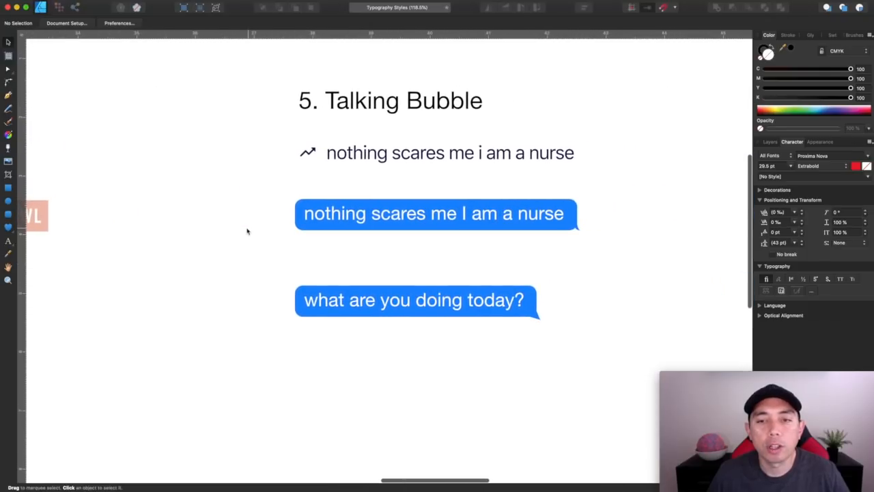
pyautogui.click(575, 226)
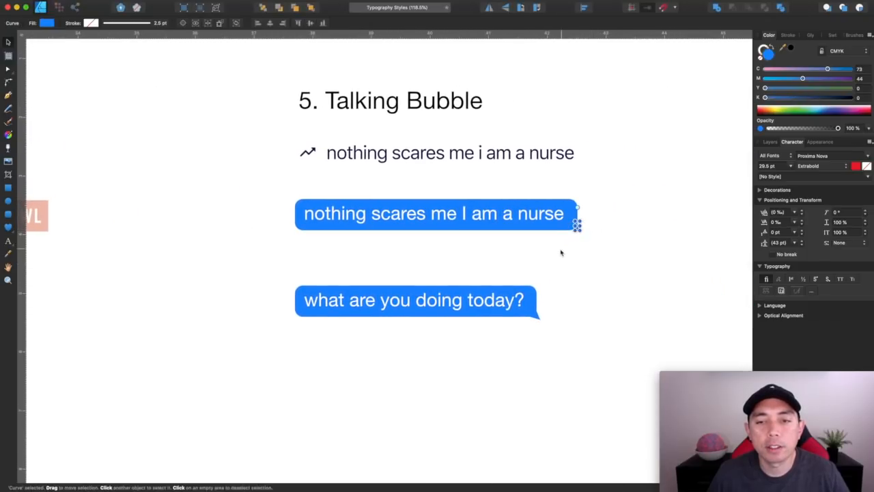
pyautogui.click(560, 253)
# Draw a wide rectangle below the "what are you doing today?" bubble, with a solid black fill and no outline
pyautogui.scroll(-3, 560, 252)
pyautogui.hscroll(3, 560, 252)
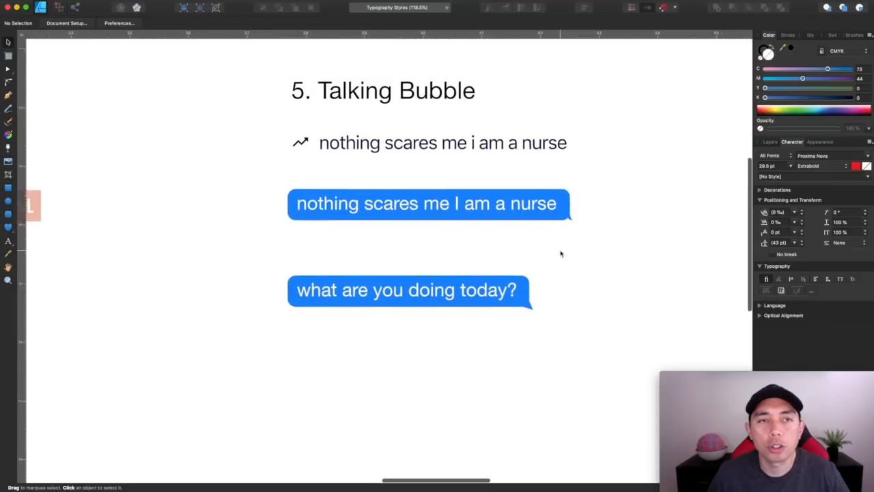
pyautogui.click(8, 187)
pyautogui.moveTo(278, 319)
pyautogui.mouseDown()
pyautogui.moveTo(474, 343)
pyautogui.moveTo(521, 360)
pyautogui.mouseUp()
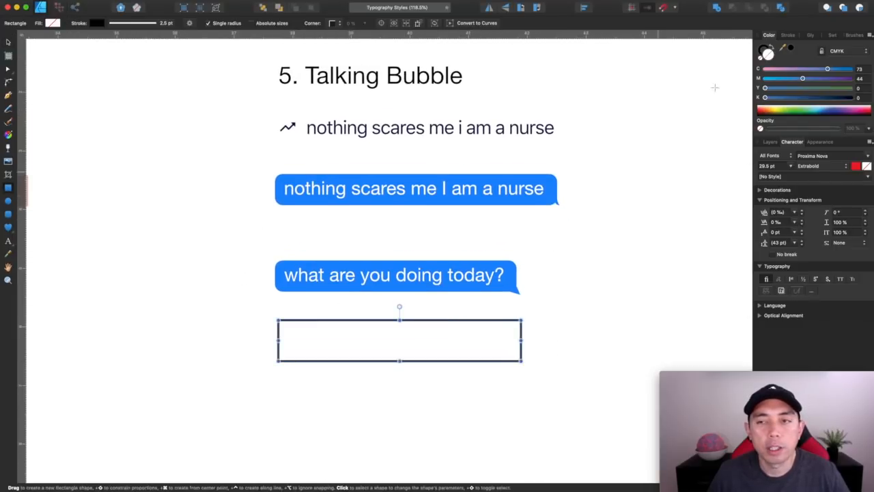
pyautogui.click(775, 49)
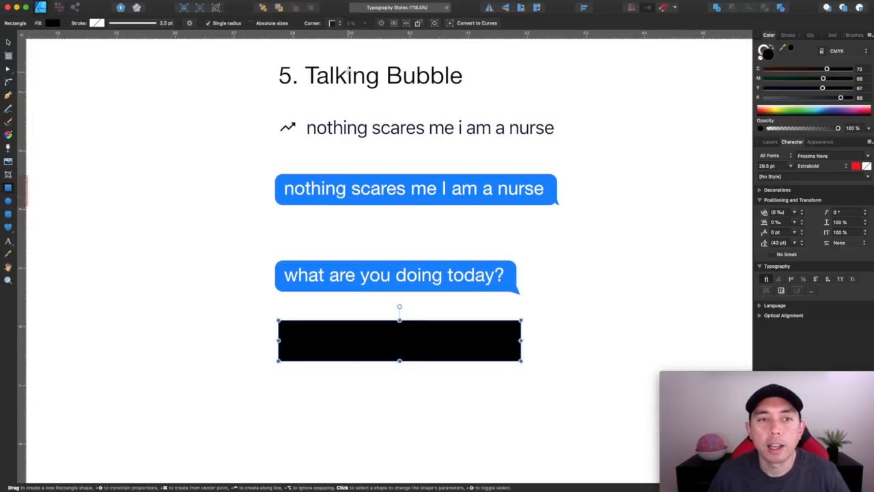
# Give the black rectangle rounded corners with an 18% corner radius
pyautogui.click(339, 26)
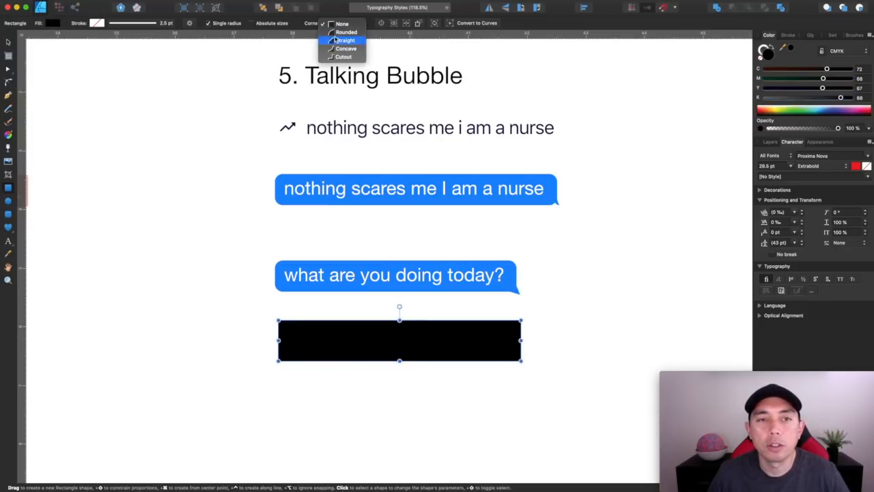
pyautogui.click(336, 32)
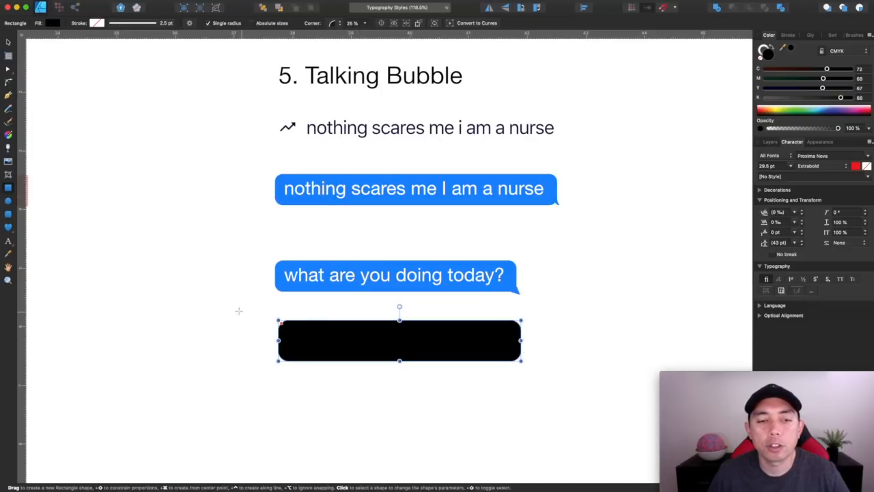
pyautogui.click(366, 25)
pyautogui.moveTo(364, 32); pyautogui.dragTo(359, 32)
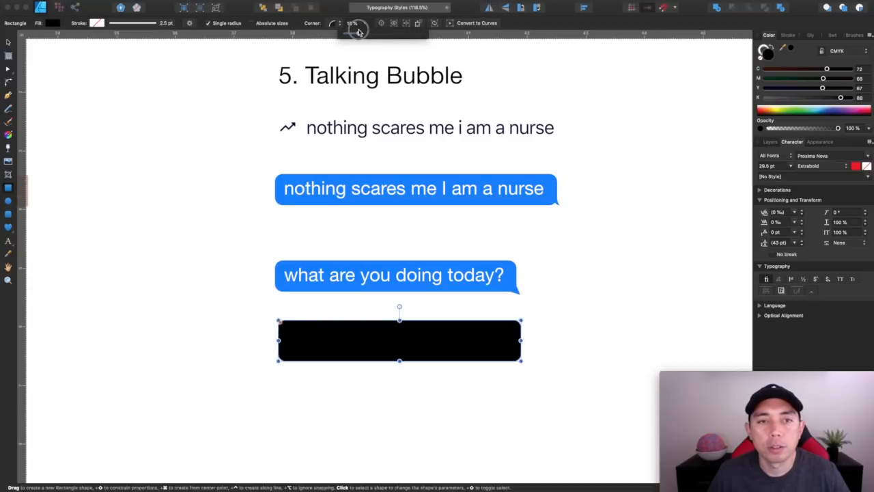
pyautogui.press('v')
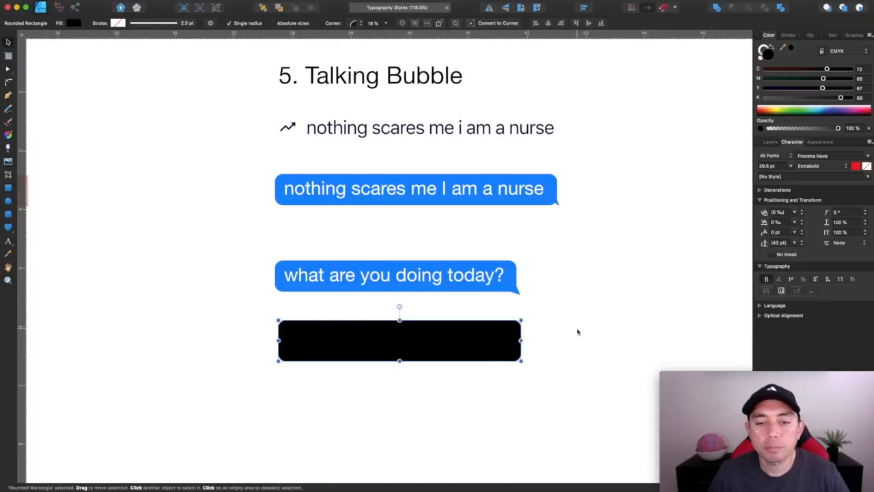
pyautogui.click(575, 329)
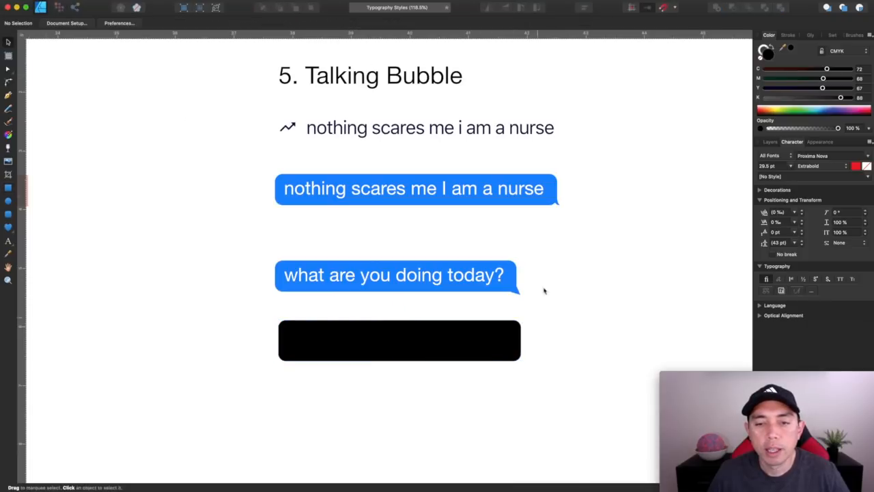
# Examine the small tail shapes at the lower corners of the two blue talking bubbles
pyautogui.click(557, 202)
pyautogui.click(520, 295)
pyautogui.click(558, 322)
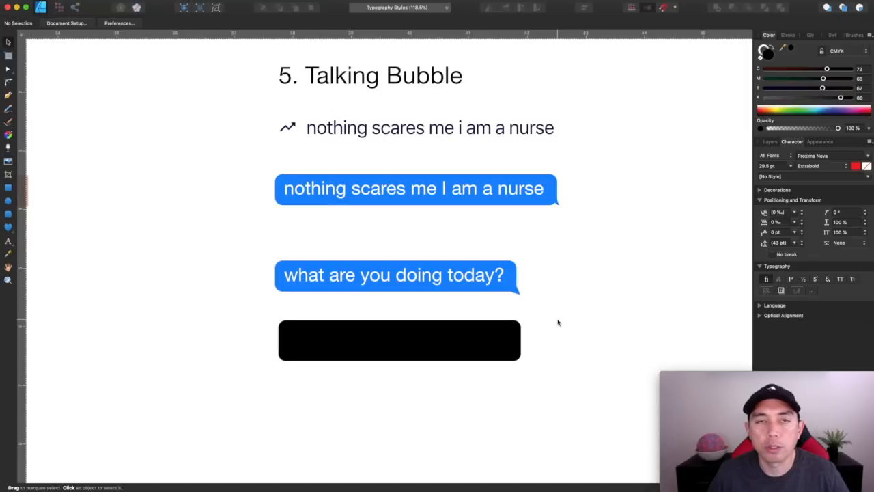
pyautogui.click(514, 291)
pyautogui.click(558, 279)
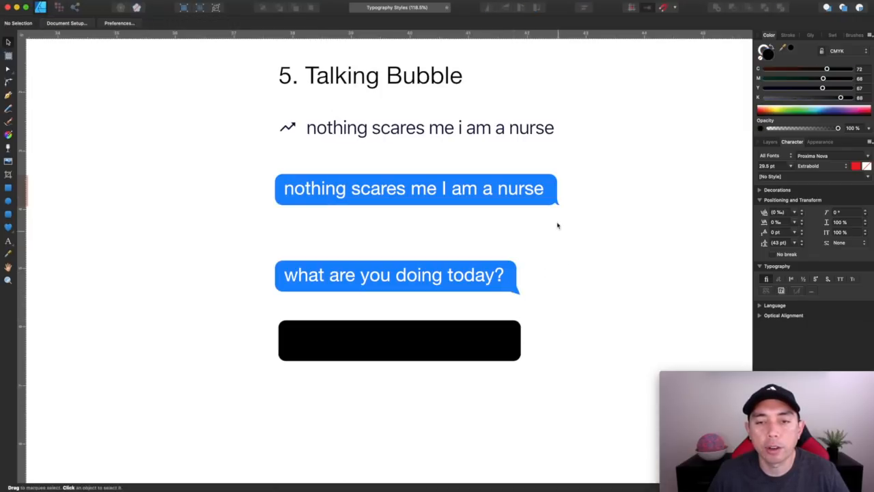
# Draw a small pointed tail with curved edges at the black rounded rectangle's lower-right corner using the Pen tool
pyautogui.click(557, 202)
pyautogui.click(558, 276)
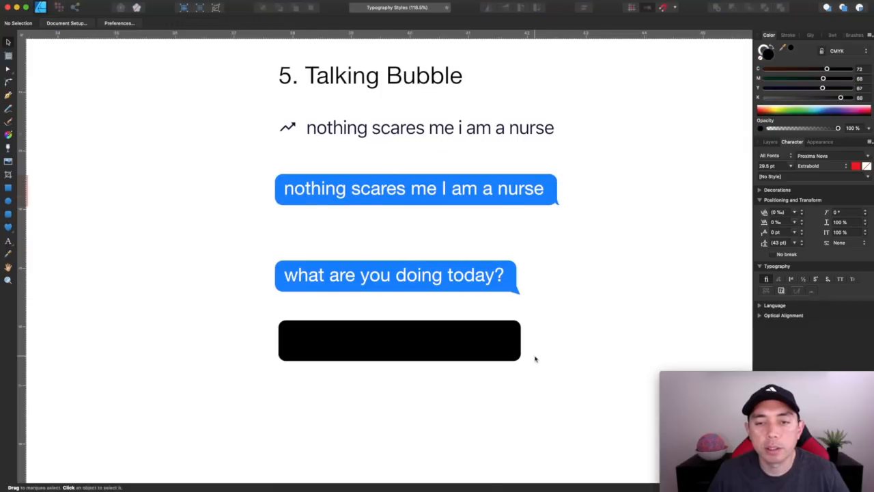
pyautogui.scroll(5, 534, 358)
pyautogui.scroll(1, 535, 357)
pyautogui.click(7, 96)
pyautogui.click(492, 375)
pyautogui.click(505, 402)
pyautogui.moveTo(506, 403); pyautogui.dragTo(515, 405)
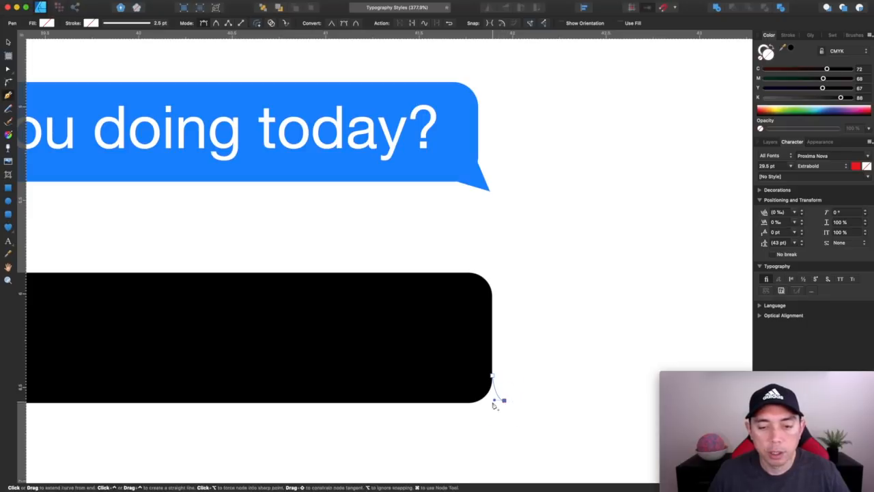
pyautogui.moveTo(486, 390); pyautogui.dragTo(474, 372)
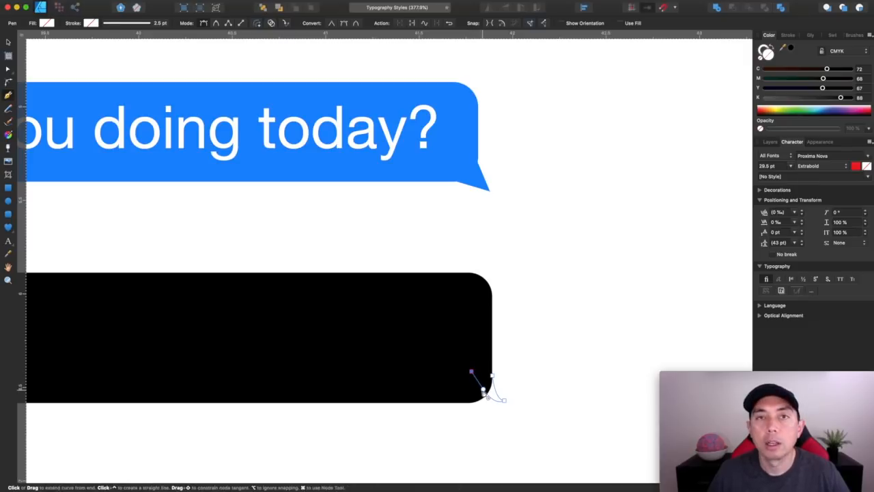
pyautogui.click(484, 390)
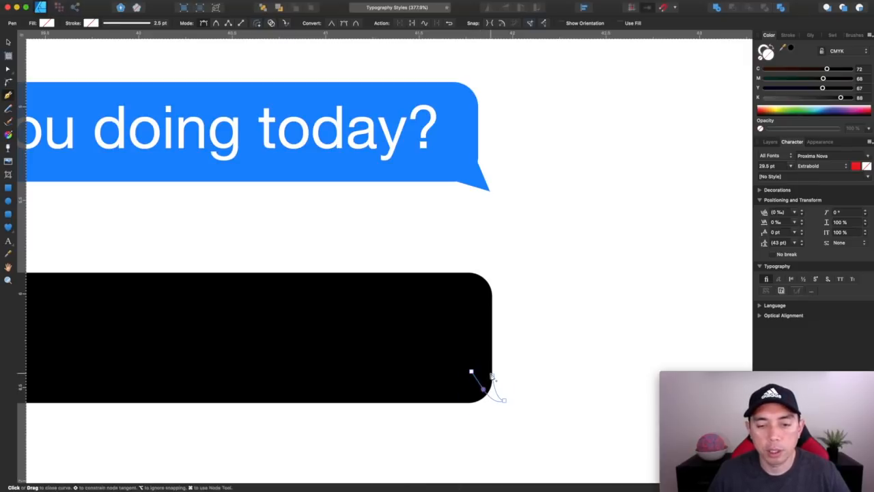
# Fill the pen-drawn tail shape with the same solid black as the rounded rectangle
pyautogui.click(792, 49)
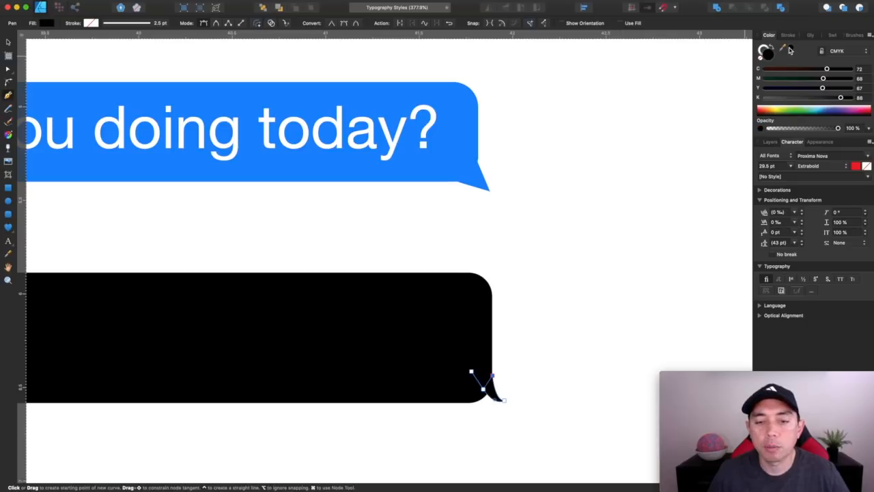
pyautogui.click(9, 43)
pyautogui.click(392, 203)
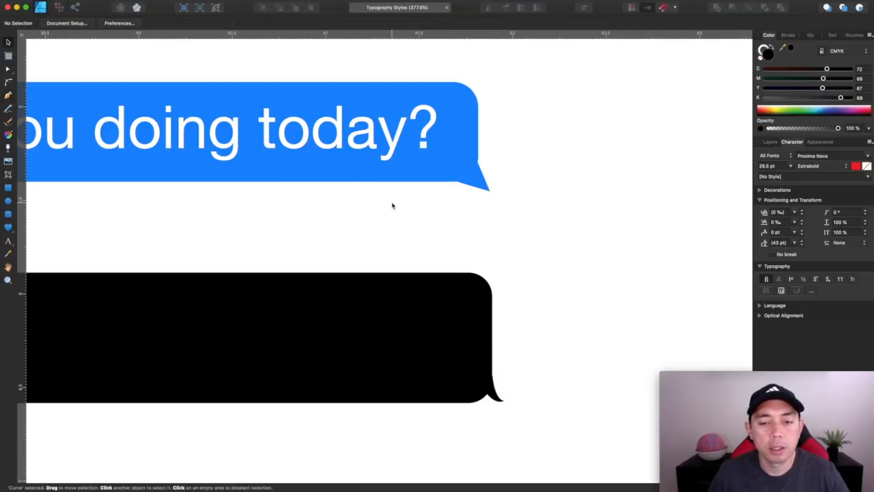
# Recolour the rounded rectangle and its tail together with the blue used for the other talking bubbles
pyautogui.scroll(-5, 392, 205)
pyautogui.hscroll(-5, 392, 205)
pyautogui.hscroll(3, 392, 205)
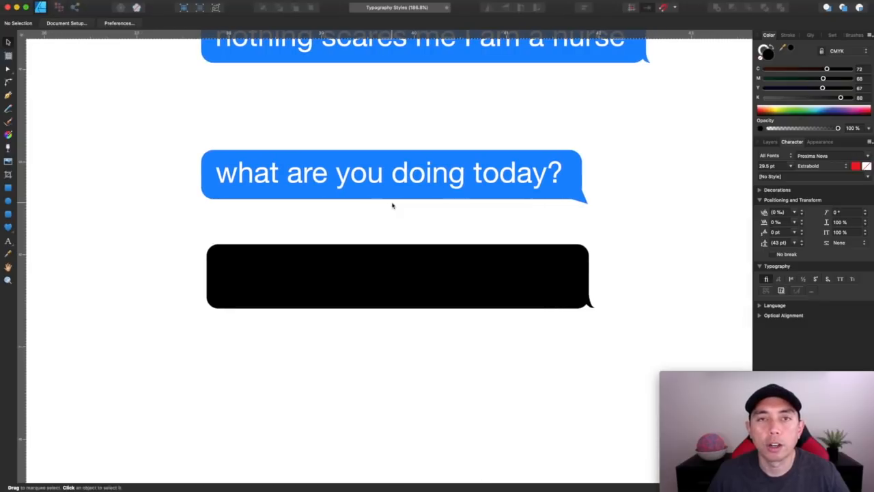
pyautogui.click(580, 289)
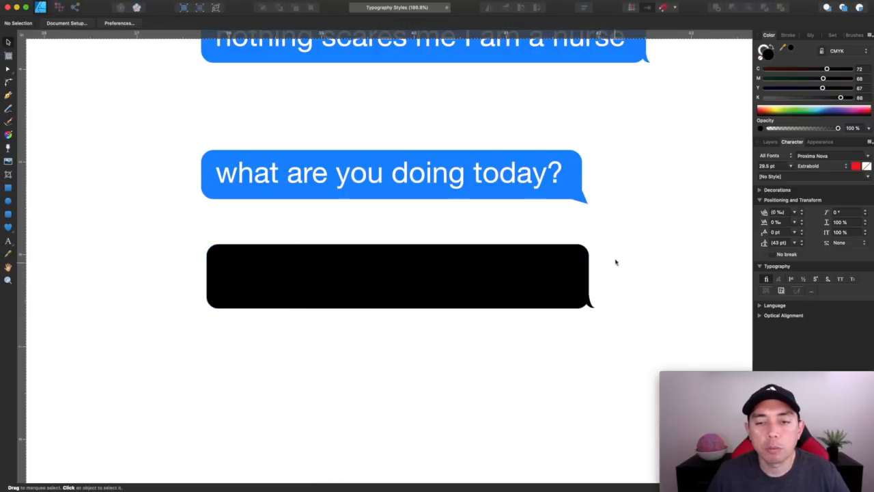
pyautogui.moveTo(621, 228); pyautogui.dragTo(179, 366)
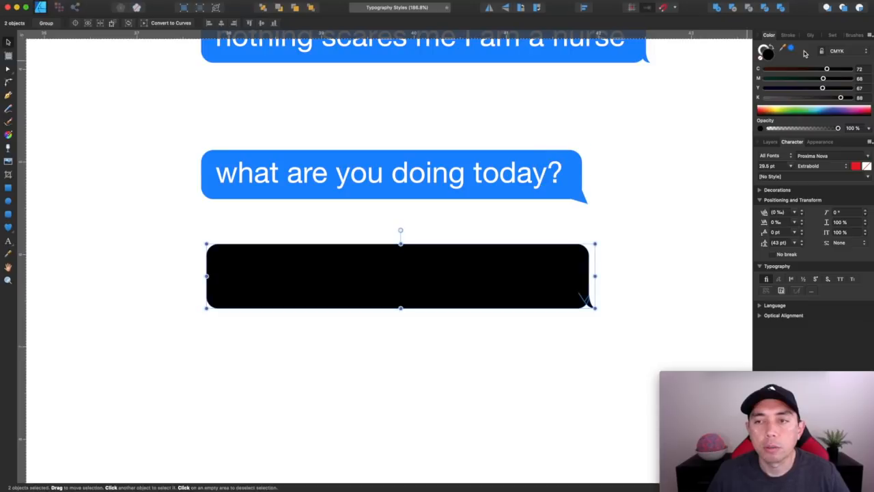
pyautogui.click(790, 48)
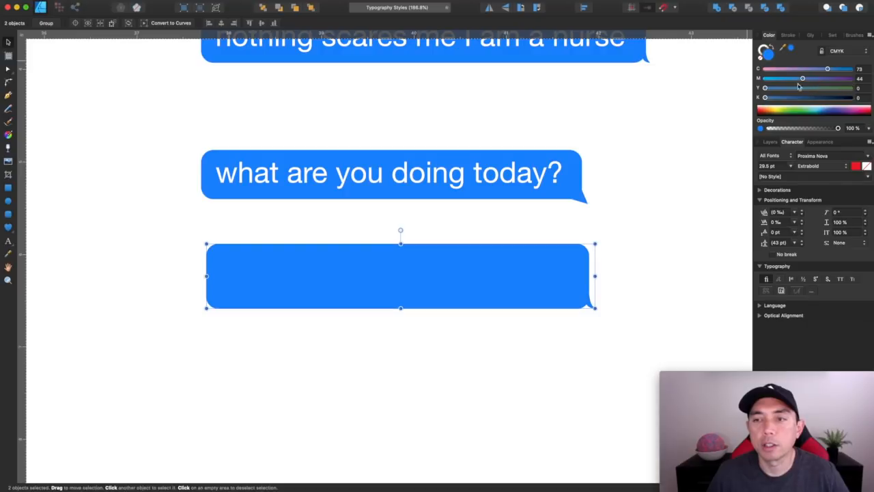
pyautogui.click(656, 195)
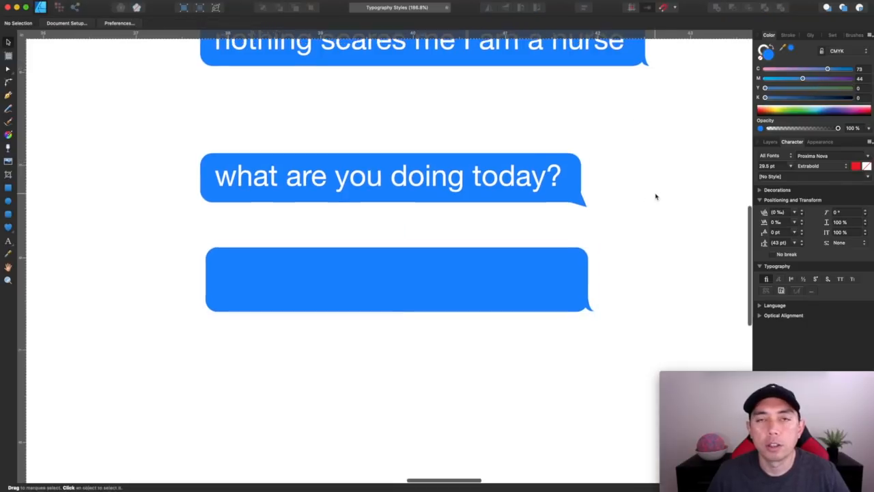
# Copy the white "nothing scares me I am a nurse" text onto the new blue bubble, bring it to the front and shift it slightly left
pyautogui.scroll(3, 656, 196)
pyautogui.click(354, 76)
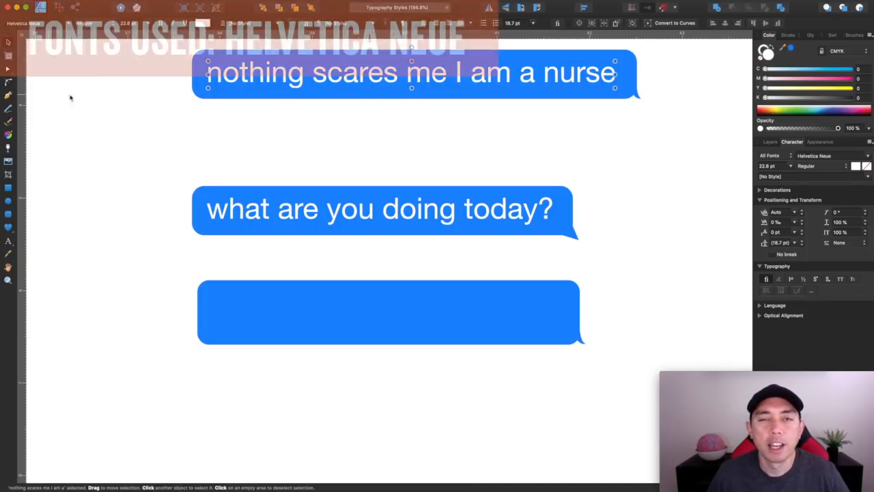
pyautogui.moveTo(300, 81); pyautogui.dragTo(318, 316)
pyautogui.rightClick(313, 317)
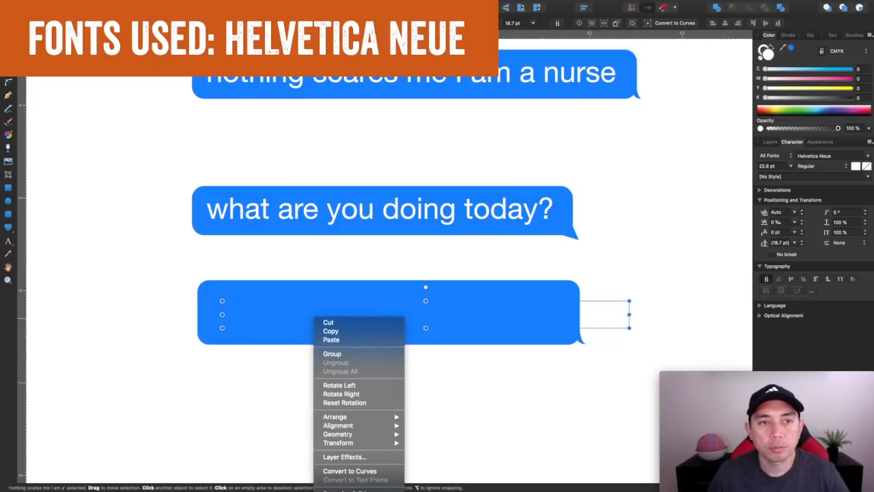
pyautogui.press('Escape')
pyautogui.press('shift+super+bracketright')
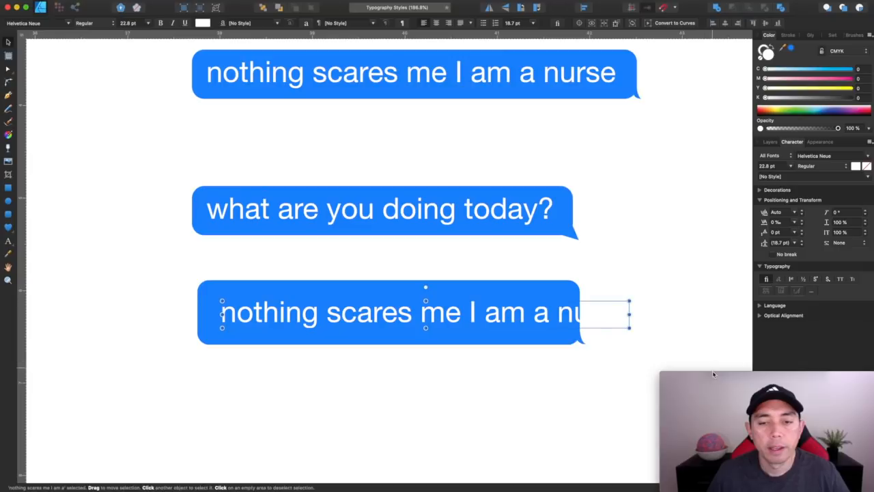
pyautogui.moveTo(563, 321); pyautogui.dragTo(554, 321)
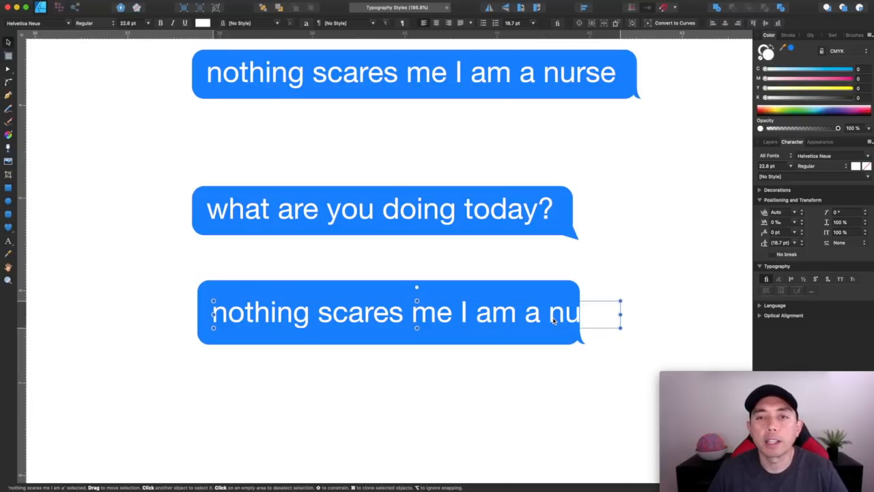
# Delete the practice bubble below "what are you doing today?", including its rounded rectangle, tail and text copy
pyautogui.click(429, 191)
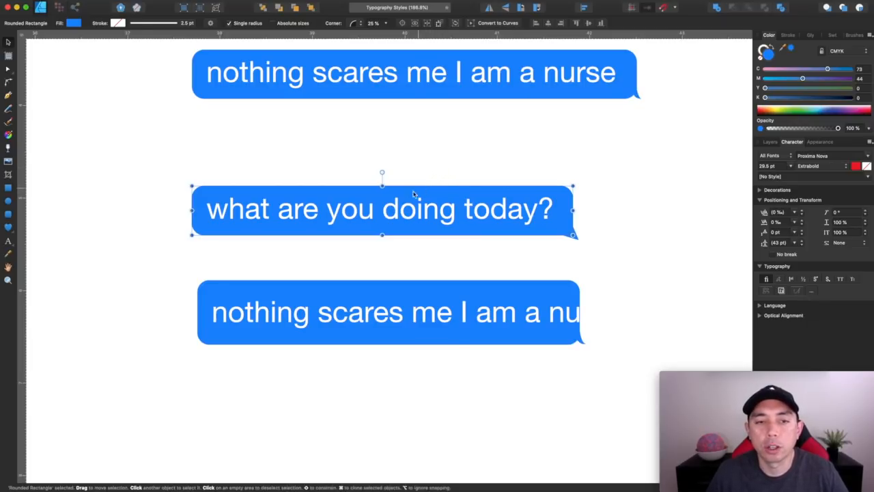
pyautogui.click(487, 280)
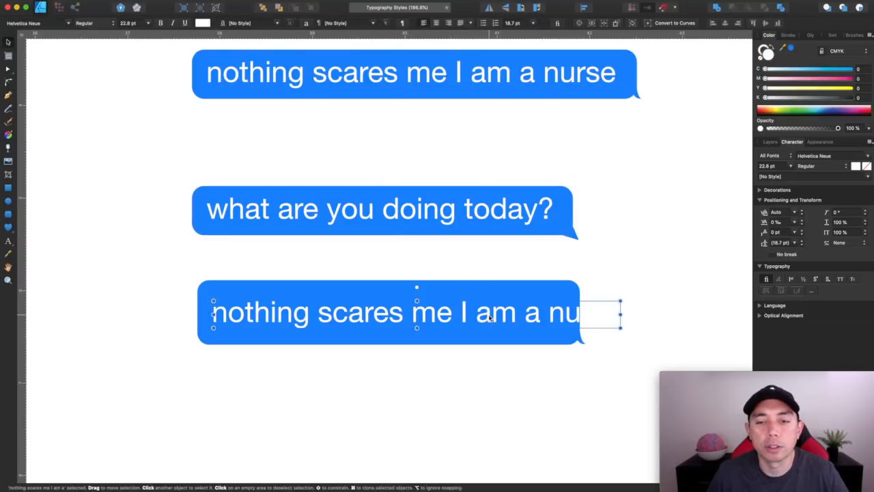
pyautogui.moveTo(173, 269); pyautogui.dragTo(661, 398)
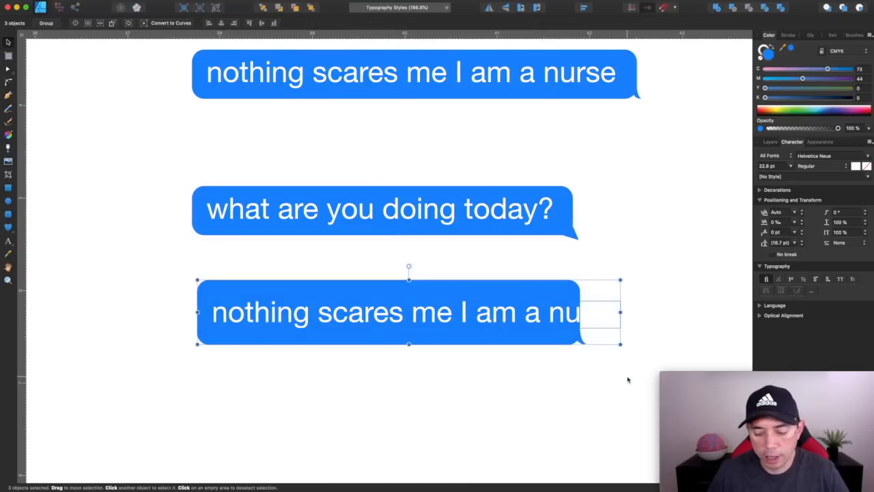
pyautogui.press('Delete')
# Examine the "6. Include A Simple Graphic" examples, including the font of the "EAT GRASS" text
pyautogui.scroll(-5, 526, 196)
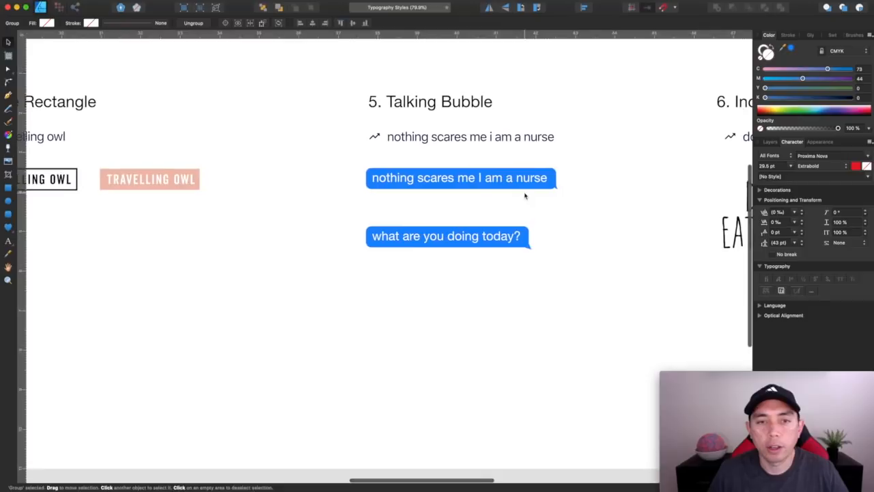
pyautogui.scroll(4, 523, 195)
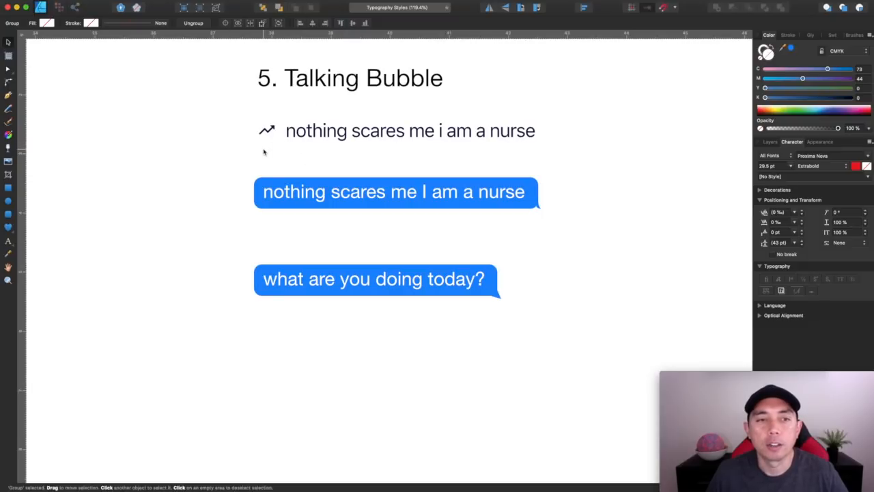
pyautogui.hscroll(10, 271, 111)
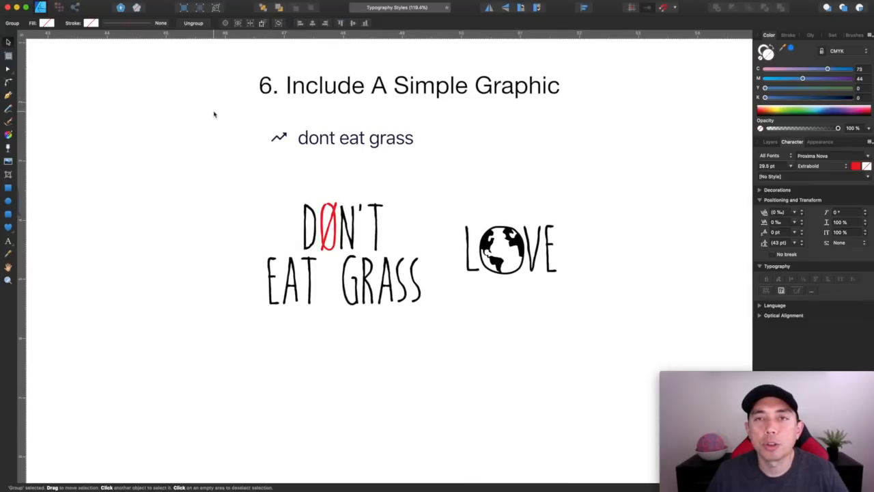
pyautogui.click(357, 304)
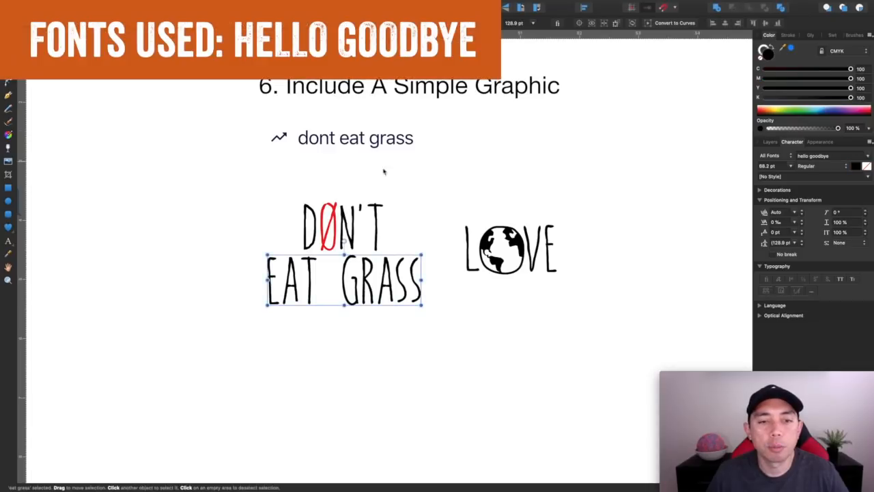
pyautogui.click(557, 271)
pyautogui.click(332, 181)
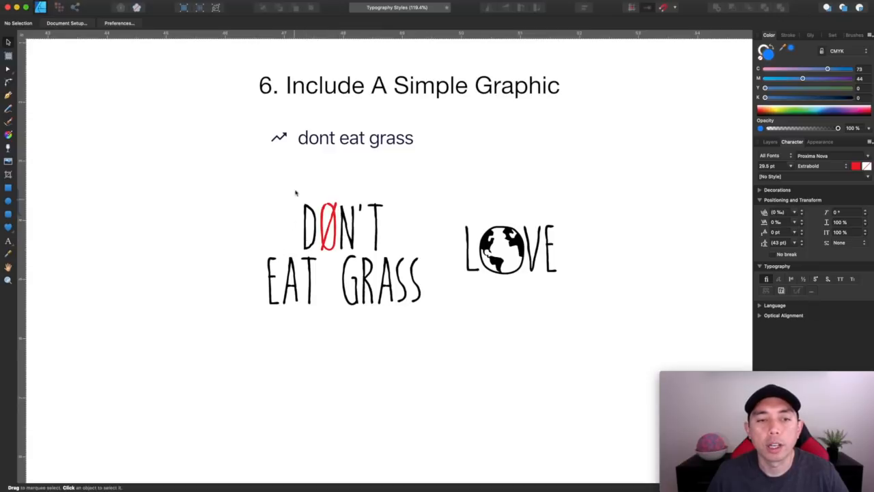
# Move the whole LOVE design with its globe graphic a little to the right, farther from the "DON'T EAT GRASS" design
pyautogui.moveTo(453, 208); pyautogui.dragTo(577, 304)
pyautogui.moveTo(534, 262); pyautogui.dragTo(566, 262)
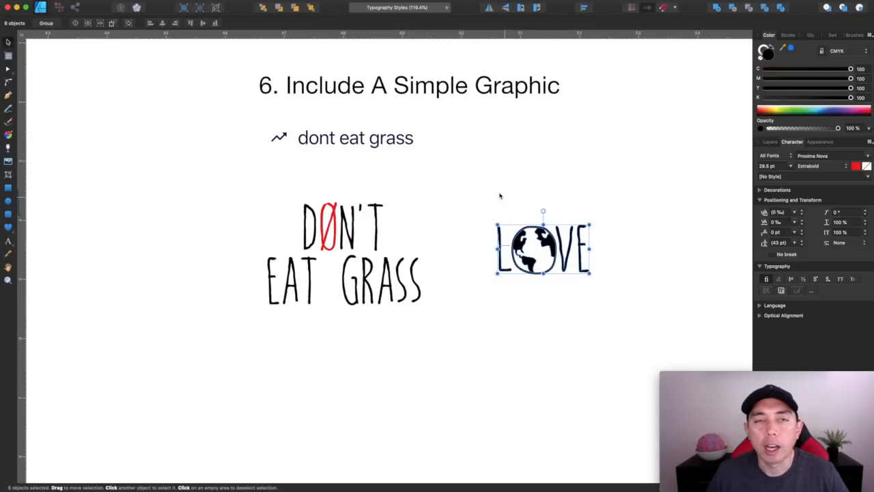
pyautogui.click(502, 200)
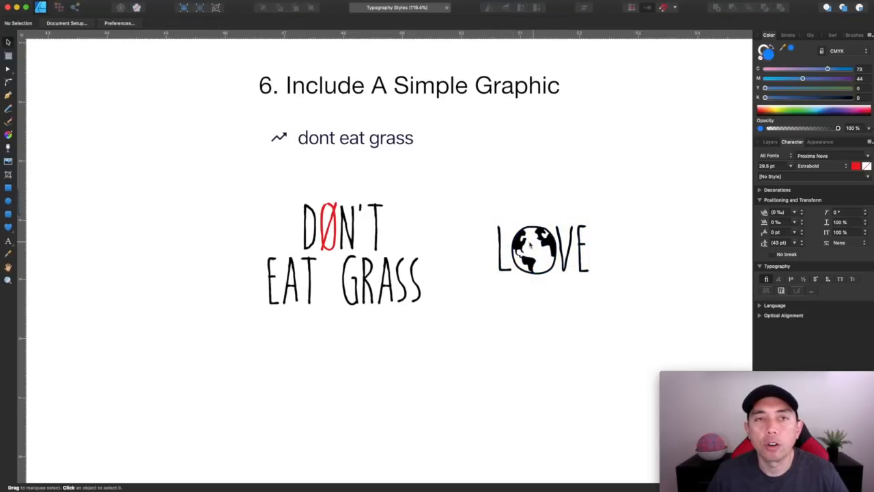
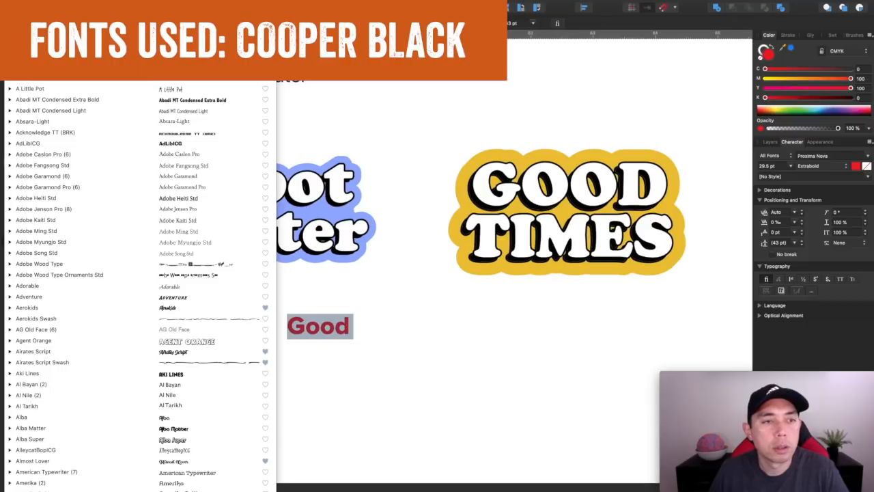
# Set the red "Good" text's font to Cooper Black and rewrite it in capitals as "GOOD"
pyautogui.click(36, 26)
pyautogui.write('cooper')
pyautogui.click(40, 47)
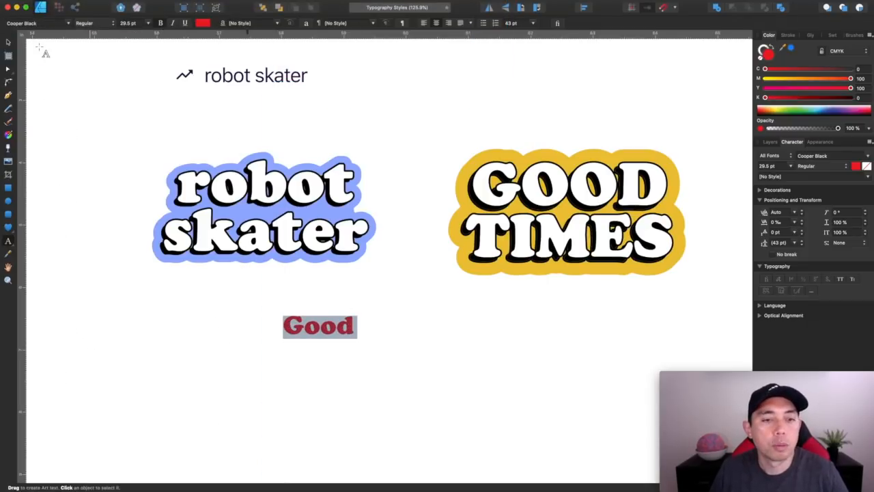
pyautogui.click(10, 46)
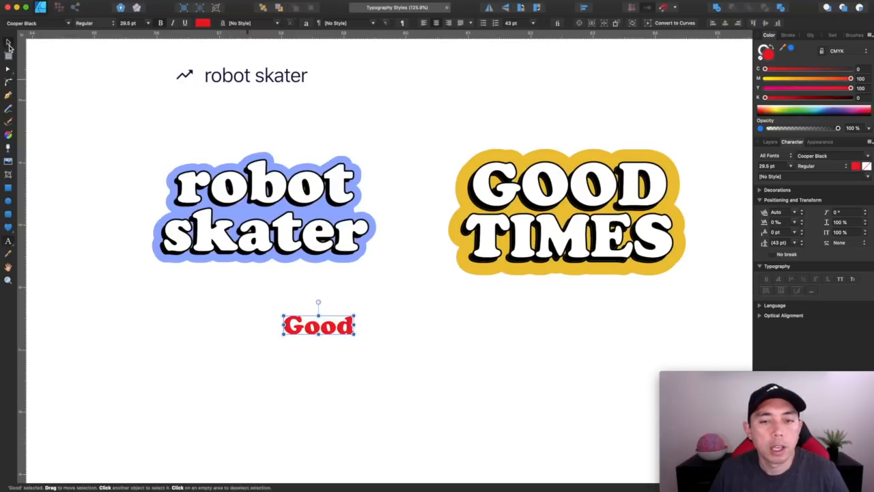
pyautogui.doubleClick(337, 318)
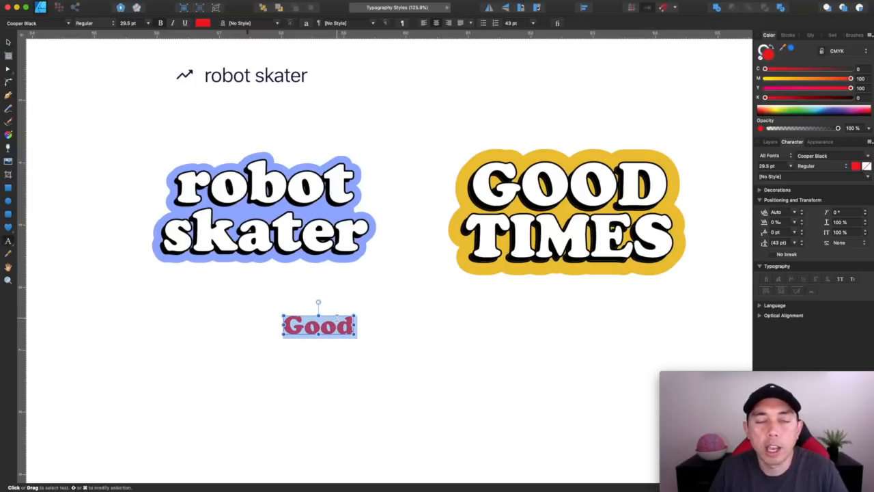
pyautogui.write('GOOD')
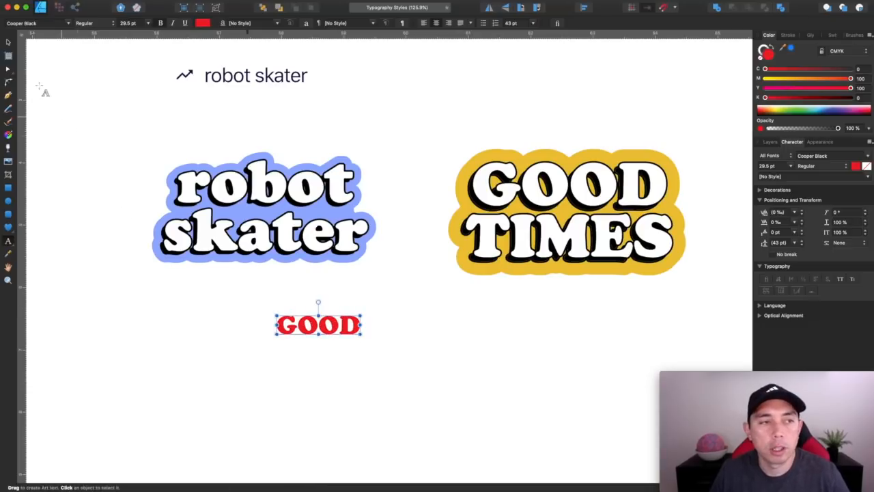
# Shift the red GOOD text to the right, duplicate it directly underneath and change the copy's wording to "TIMES"
pyautogui.click(8, 43)
pyautogui.moveTo(329, 319); pyautogui.dragTo(402, 340)
pyautogui.doubleClick(402, 340)
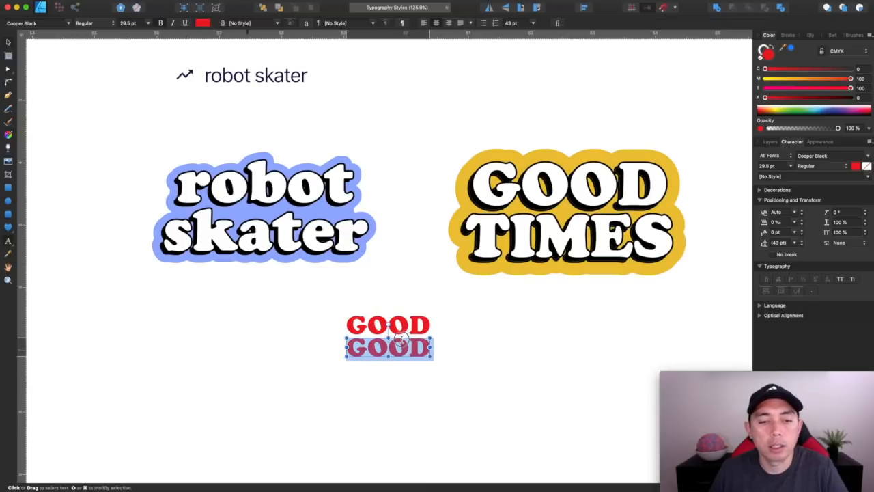
pyautogui.write('TIme')
pyautogui.press('BackSpace')
pyautogui.press('BackSpace')
pyautogui.write('MES')
pyautogui.press('Escape')
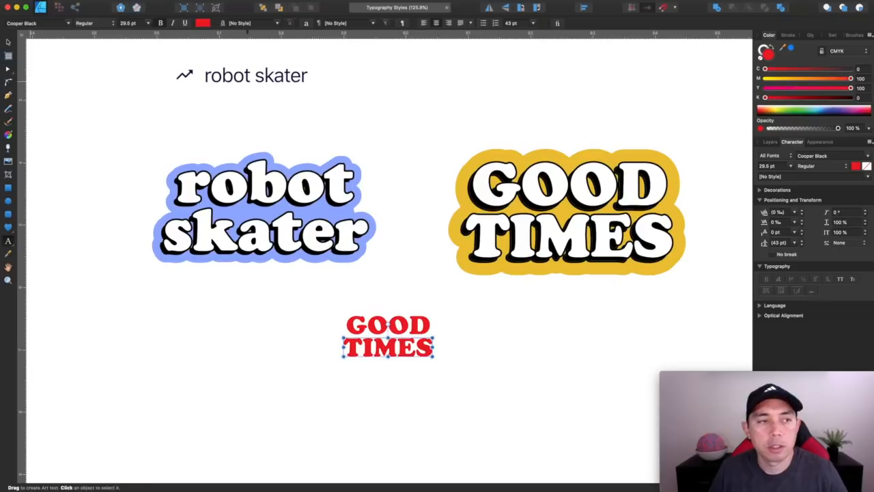
# Align the red GOOD and TIMES text lines with each other by their horizontal centres
pyautogui.click(8, 42)
pyautogui.moveTo(318, 293); pyautogui.dragTo(461, 361)
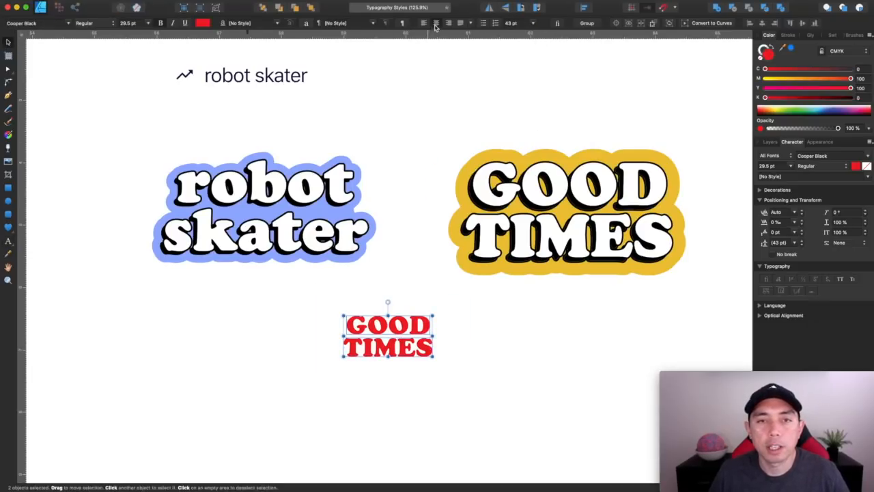
pyautogui.click(582, 6)
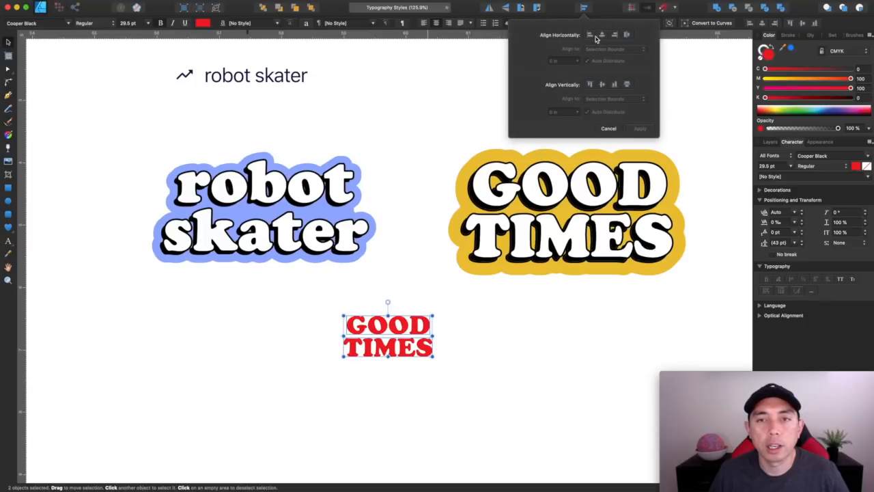
pyautogui.click(602, 36)
pyautogui.click(459, 325)
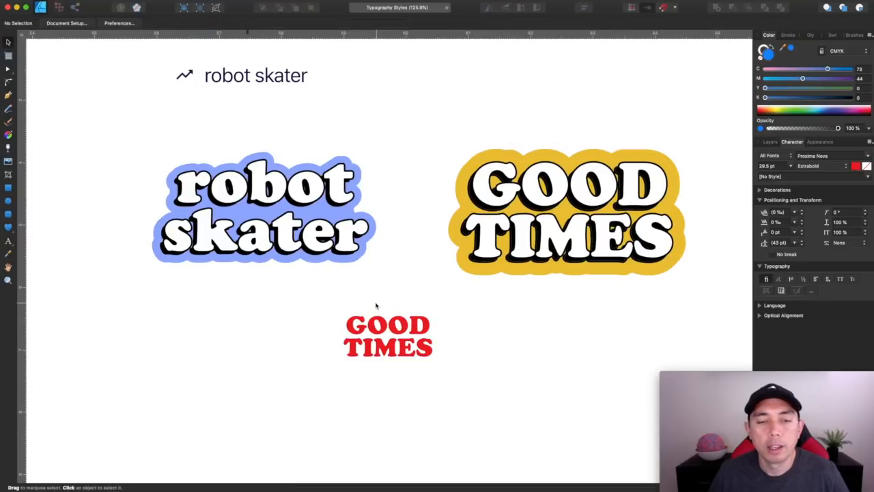
# Enlarge the red GOOD and TIMES lines together to 67.5 pt and move them left, beneath the two finished designs
pyautogui.moveTo(334, 304); pyautogui.dragTo(462, 384)
pyautogui.moveTo(432, 356); pyautogui.dragTo(553, 413)
pyautogui.moveTo(478, 345); pyautogui.dragTo(369, 345)
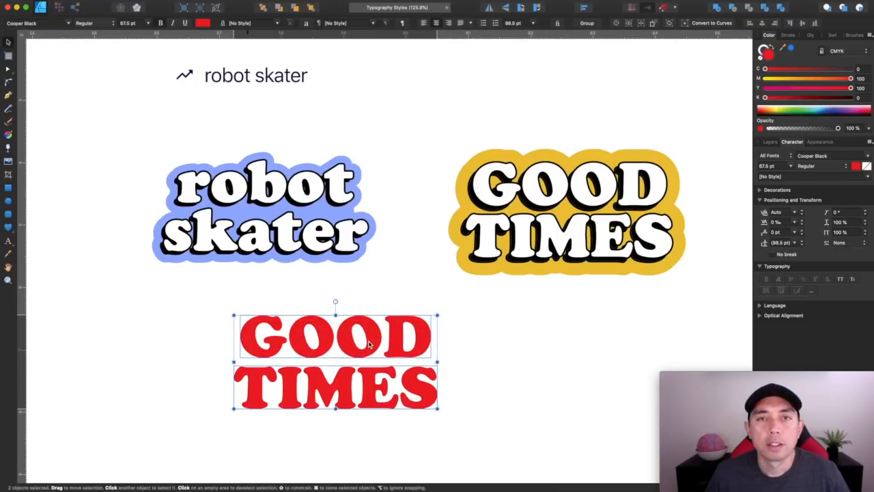
# Give the enlarged GOOD TIMES text a white fill and a black stroke with all four CMYK values at 100
pyautogui.click(764, 88)
pyautogui.click(764, 79)
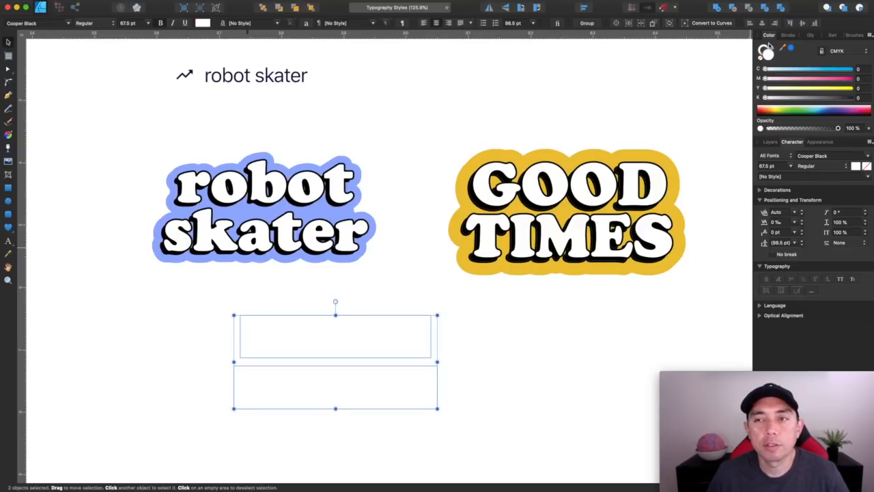
pyautogui.click(768, 53)
pyautogui.click(852, 69)
pyautogui.click(852, 79)
pyautogui.click(853, 88)
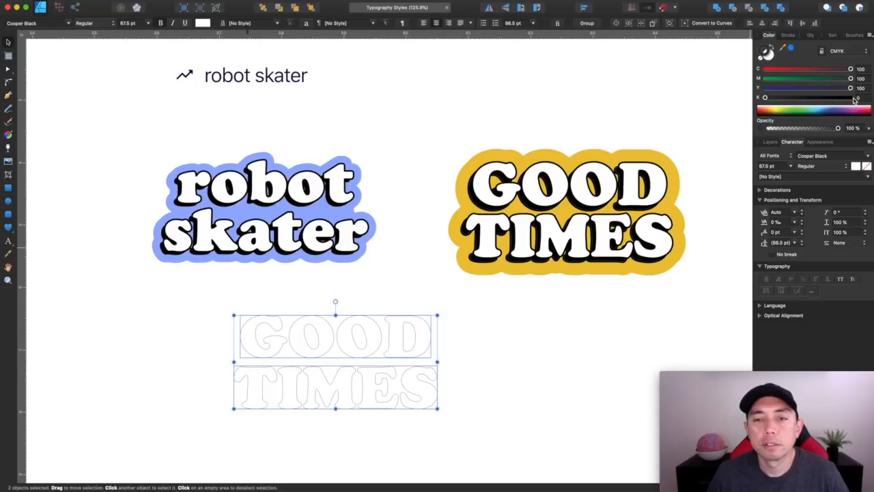
pyautogui.click(854, 98)
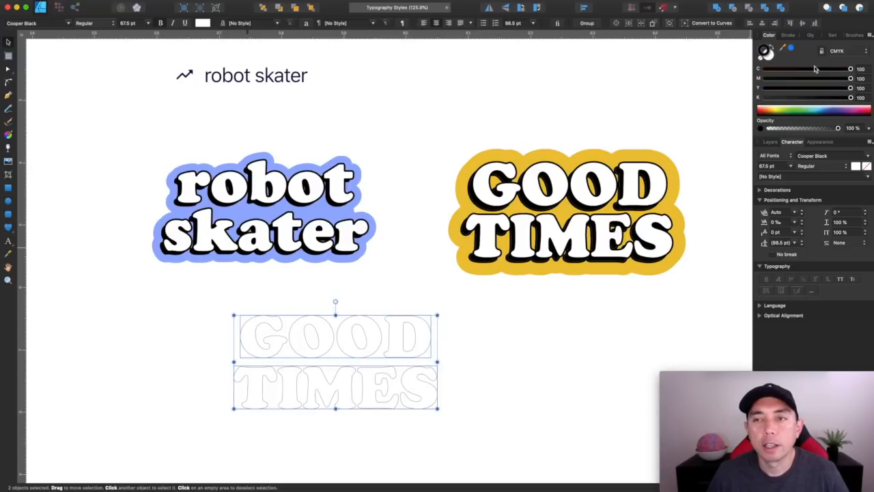
# Set the GOOD TIMES text's black stroke to 1.5 pt wide and align it to the outside of the letters
pyautogui.click(789, 34)
pyautogui.moveTo(780, 61); pyautogui.dragTo(794, 61)
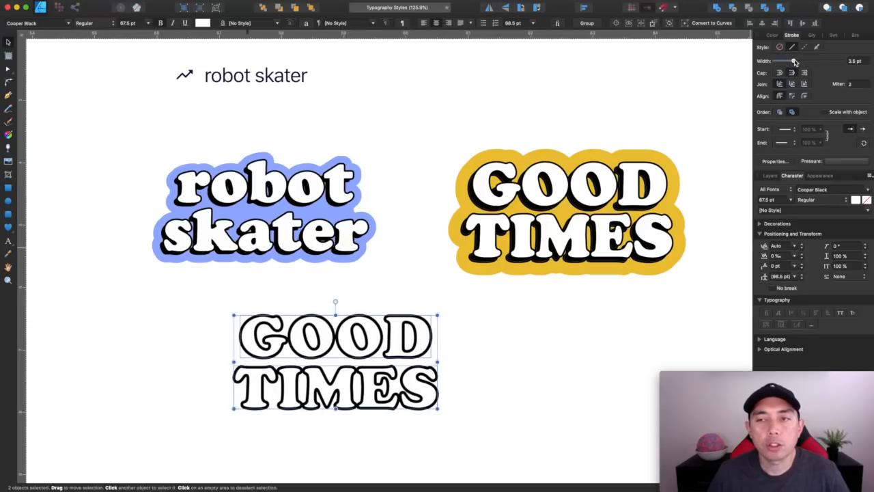
pyautogui.click(805, 97)
pyautogui.moveTo(793, 62); pyautogui.dragTo(792, 62)
pyautogui.click(509, 331)
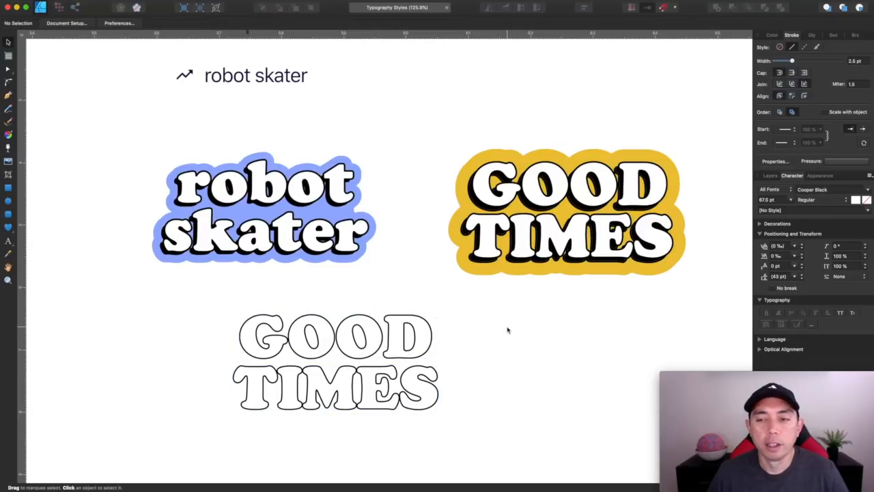
# Duplicate the outlined GOOD TIMES text to its right and fill the copy with black
pyautogui.moveTo(181, 297); pyautogui.dragTo(476, 410)
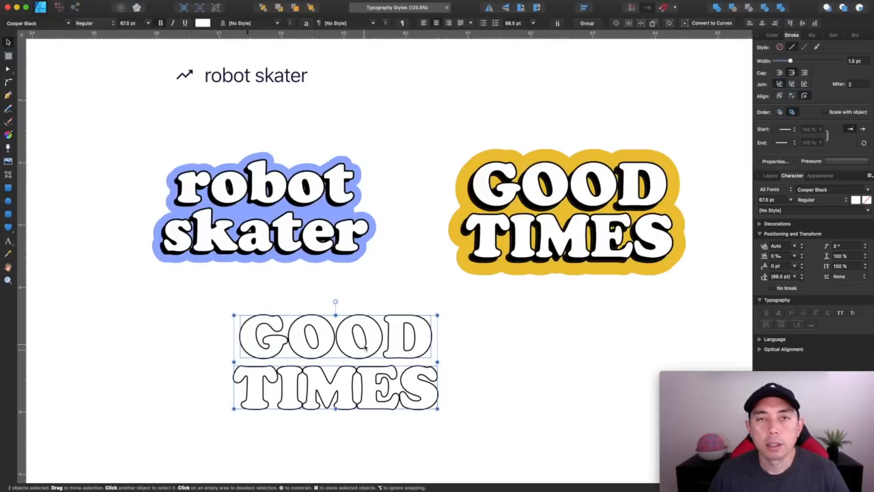
pyautogui.moveTo(366, 347); pyautogui.dragTo(581, 347)
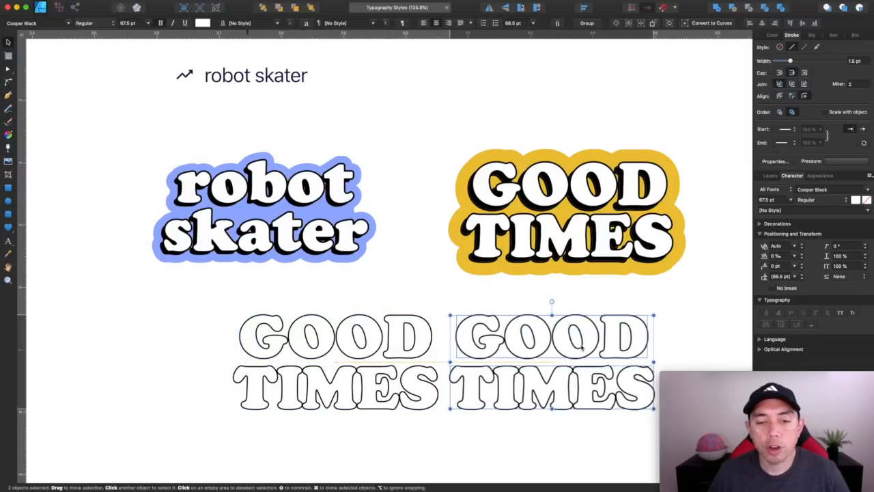
pyautogui.click(771, 35)
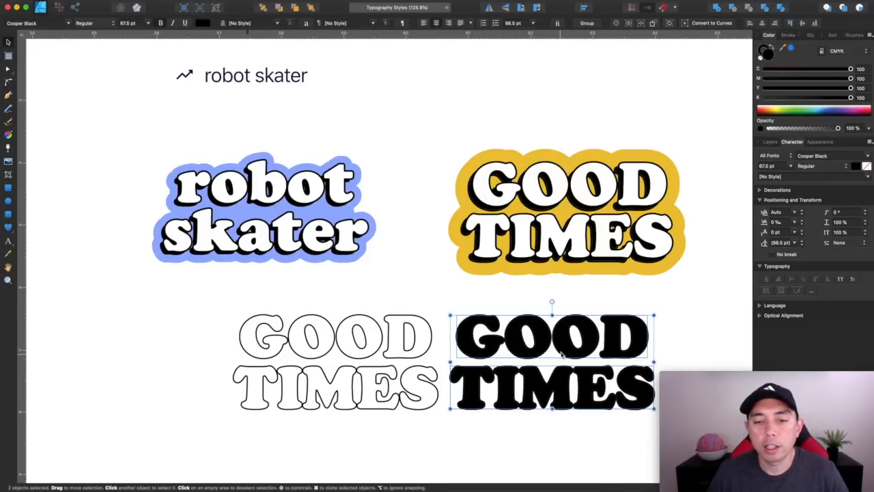
# Place the black copy behind the white GOOD TIMES text, offset slightly down and left as a drop shadow
pyautogui.moveTo(561, 353); pyautogui.dragTo(339, 353)
pyautogui.click(264, 7)
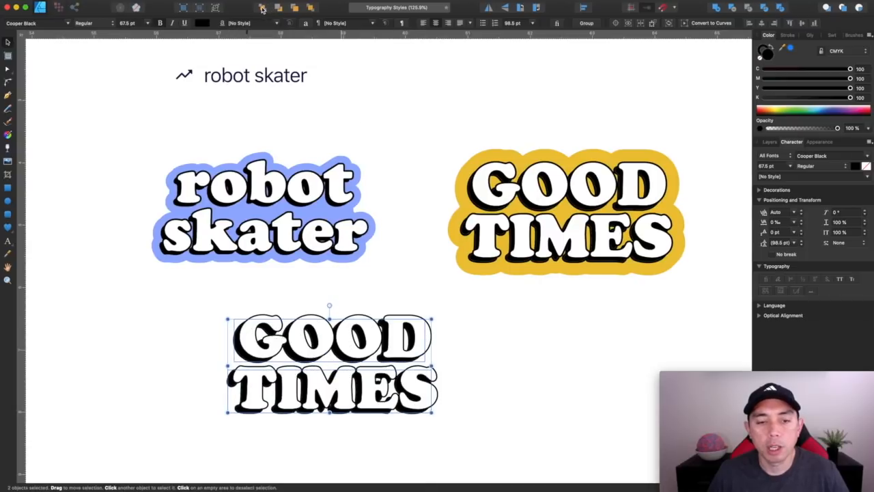
pyautogui.press('Up')
pyautogui.press('Up')
pyautogui.press('Right')
pyautogui.press('Right')
pyautogui.press('Right')
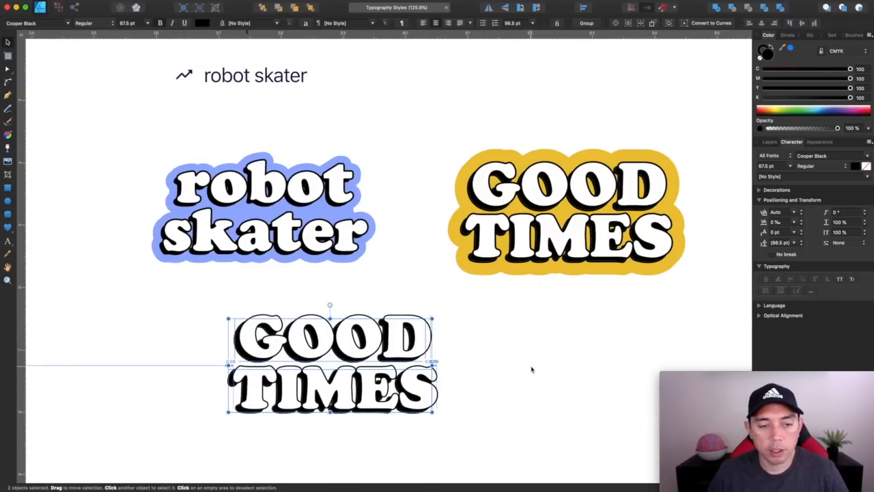
pyautogui.press('Up')
pyautogui.press('Right')
pyautogui.press('Up')
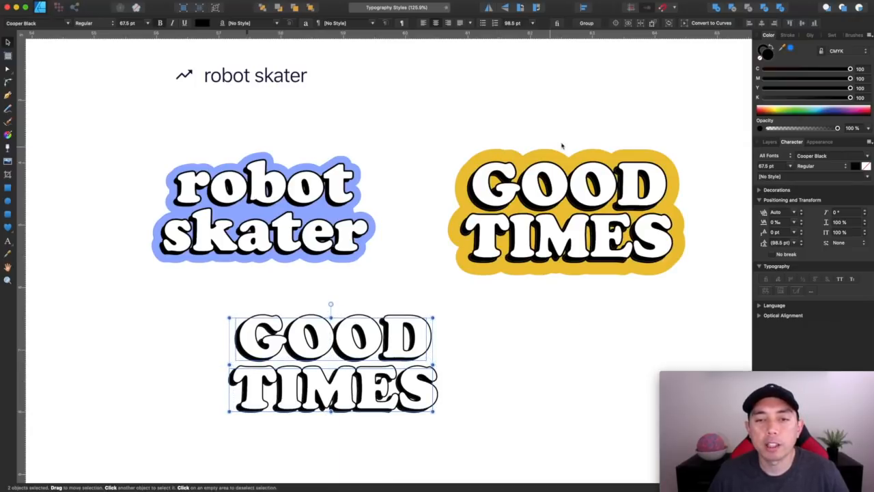
# Duplicate the white GOOD TIMES text together with its black shadow to the right of the original
pyautogui.moveTo(164, 298); pyautogui.dragTo(503, 476)
pyautogui.moveTo(396, 356); pyautogui.dragTo(631, 357)
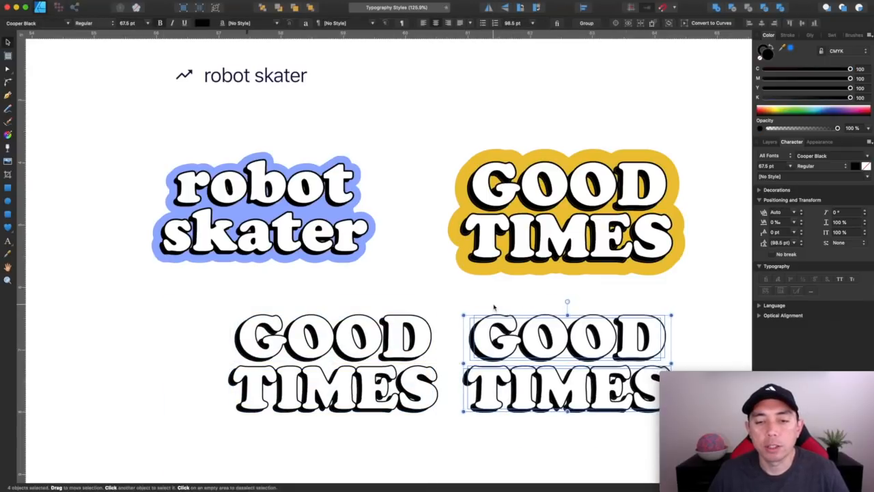
pyautogui.hscroll(2, 565, 312)
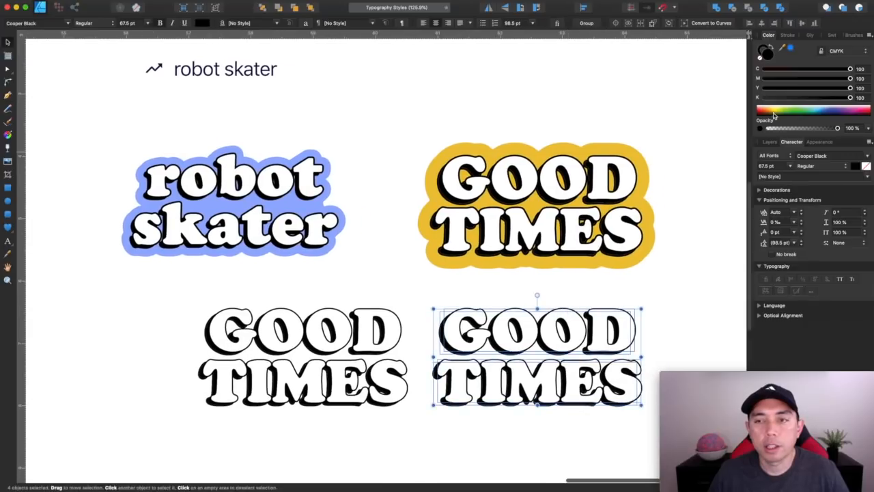
# Colour the duplicate's stroke and fill with the yellow sampled from the finished GOOD TIMES design and widen its stroke to 16 pt
pyautogui.click(759, 55)
pyautogui.moveTo(782, 52); pyautogui.dragTo(579, 150)
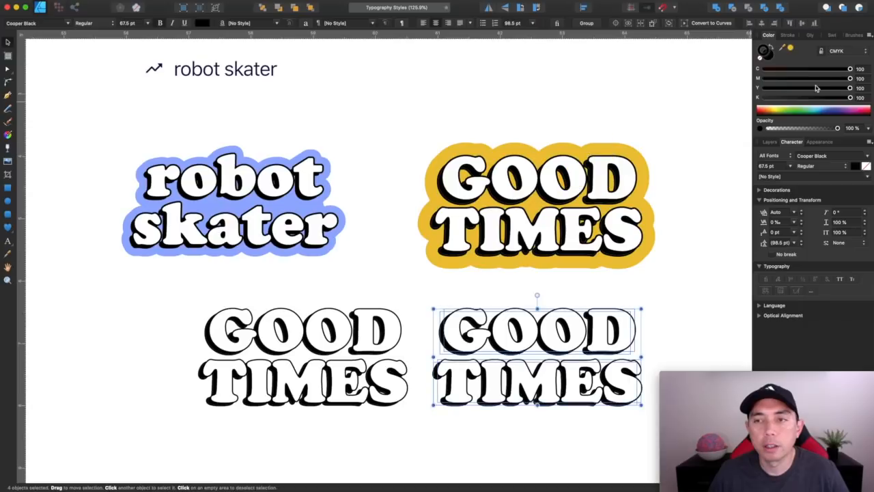
pyautogui.click(790, 48)
pyautogui.click(768, 56)
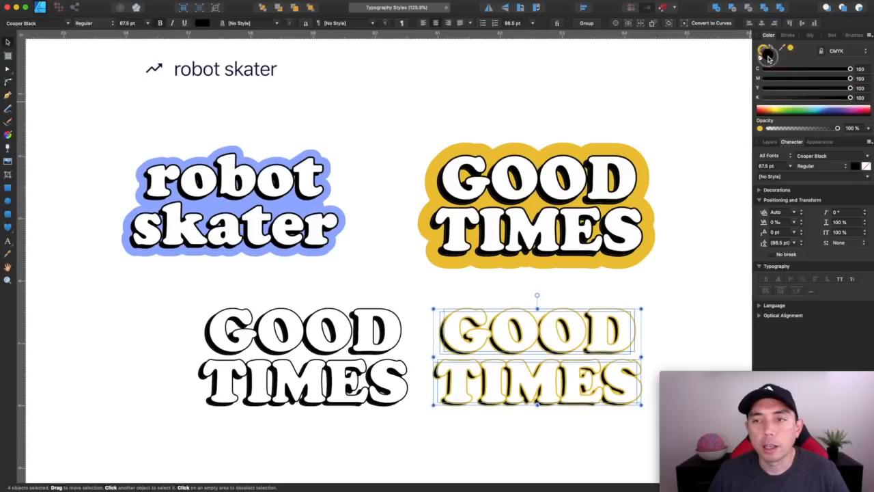
pyautogui.click(791, 47)
pyautogui.click(763, 49)
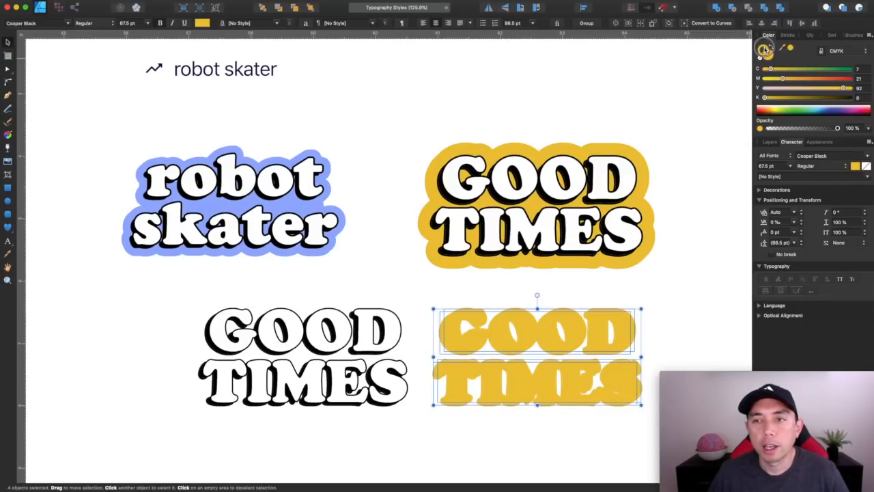
pyautogui.click(789, 35)
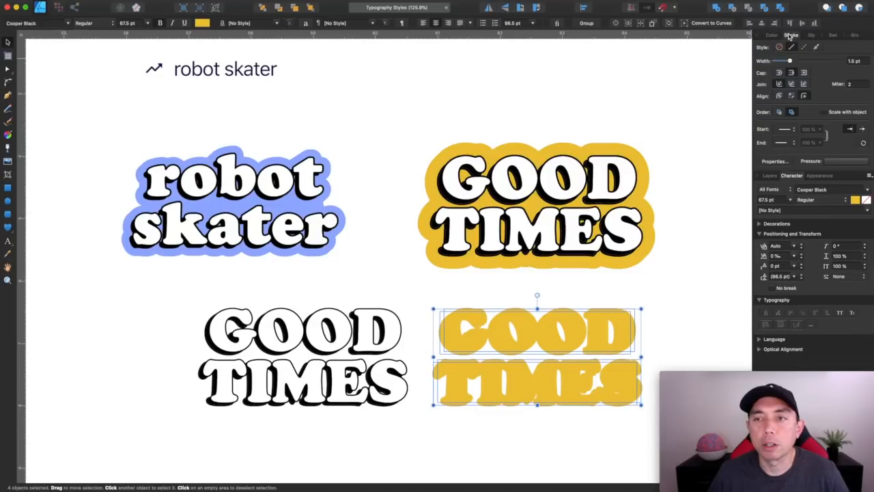
pyautogui.moveTo(792, 61); pyautogui.dragTo(808, 62)
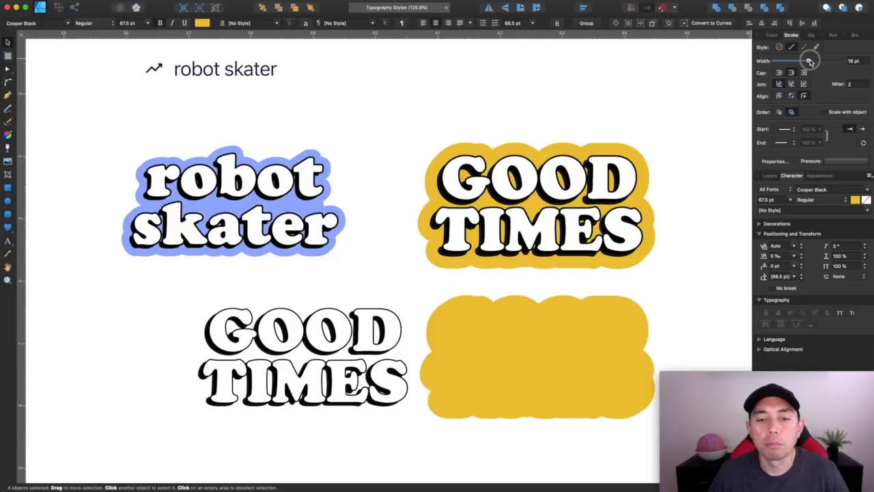
# Move the yellow shape over the white GOOD TIMES text, send it to the back and nudge it right to centre it
pyautogui.click(419, 281)
pyautogui.moveTo(420, 281); pyautogui.dragTo(655, 451)
pyautogui.moveTo(611, 391); pyautogui.dragTo(373, 390)
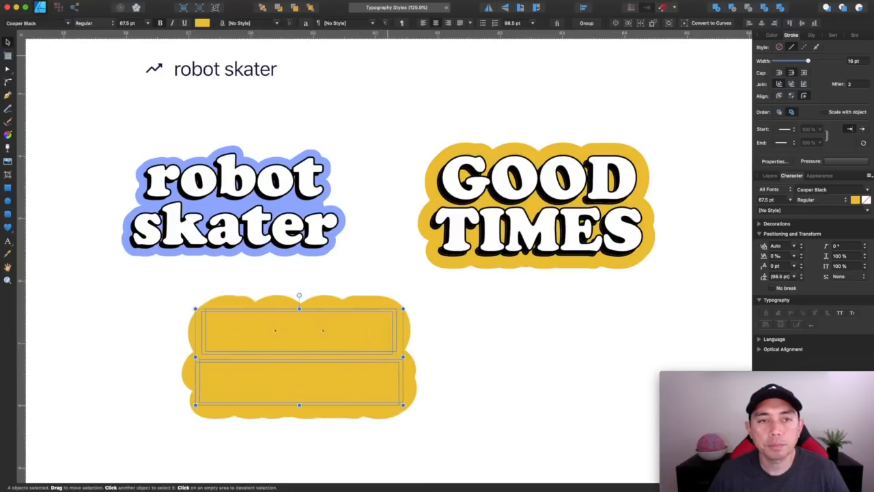
pyautogui.click(264, 8)
pyautogui.press('Right')
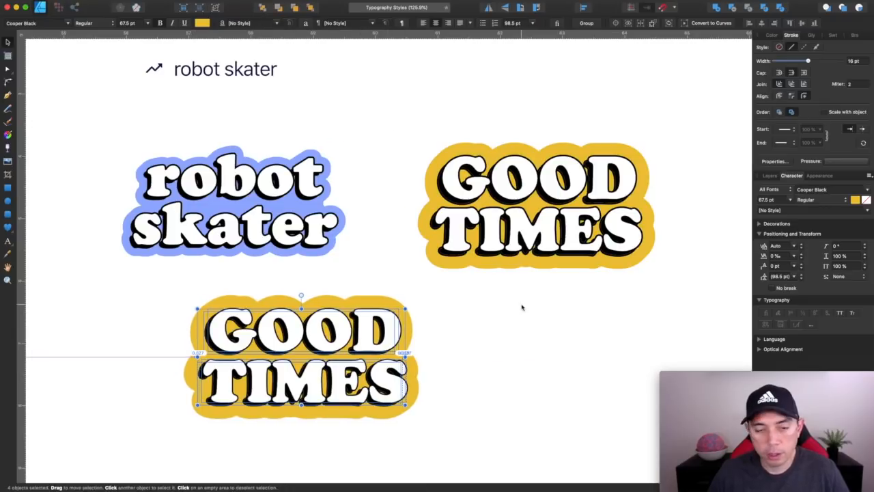
pyautogui.press('Right')
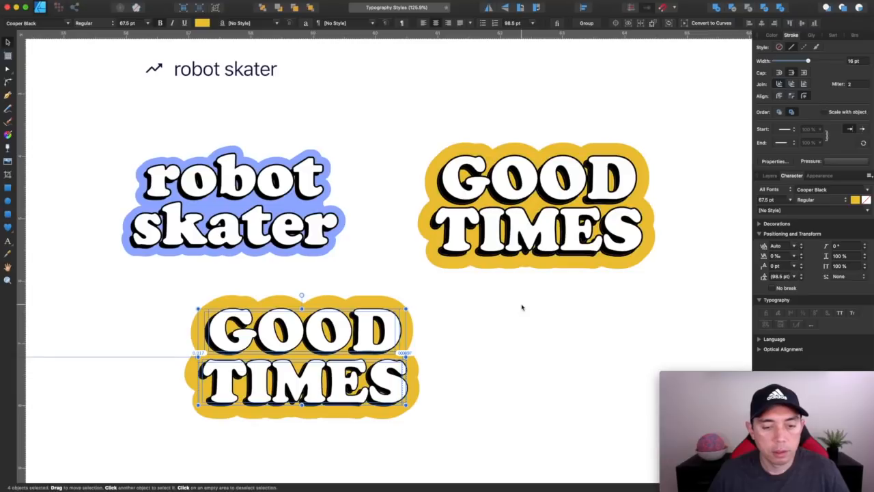
pyautogui.click(519, 325)
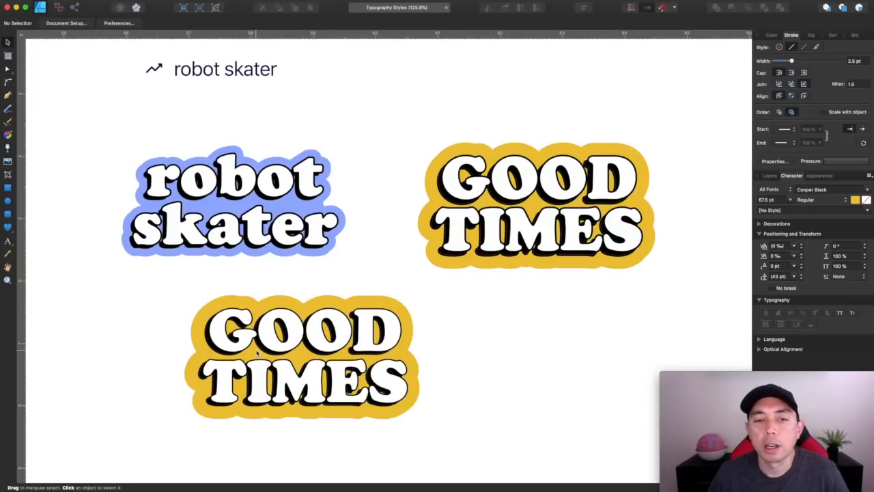
pyautogui.moveTo(143, 291); pyautogui.dragTo(430, 420)
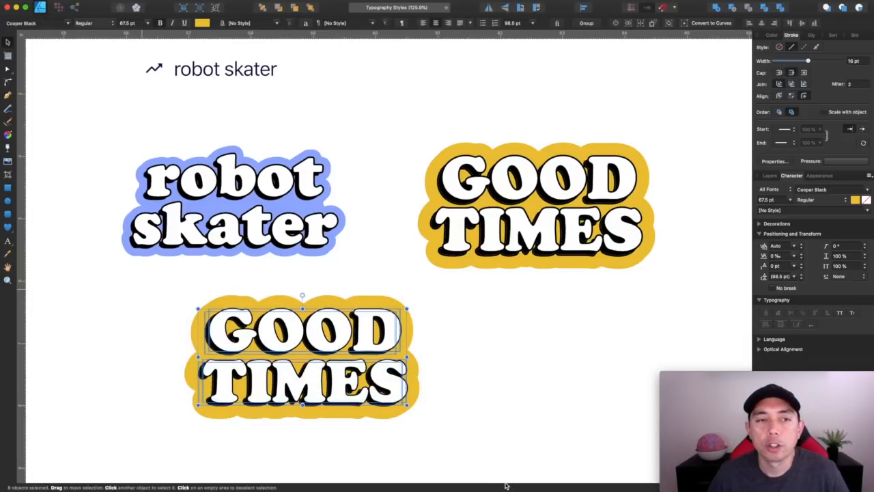
pyautogui.click(526, 403)
pyautogui.scroll(-5, 526, 403)
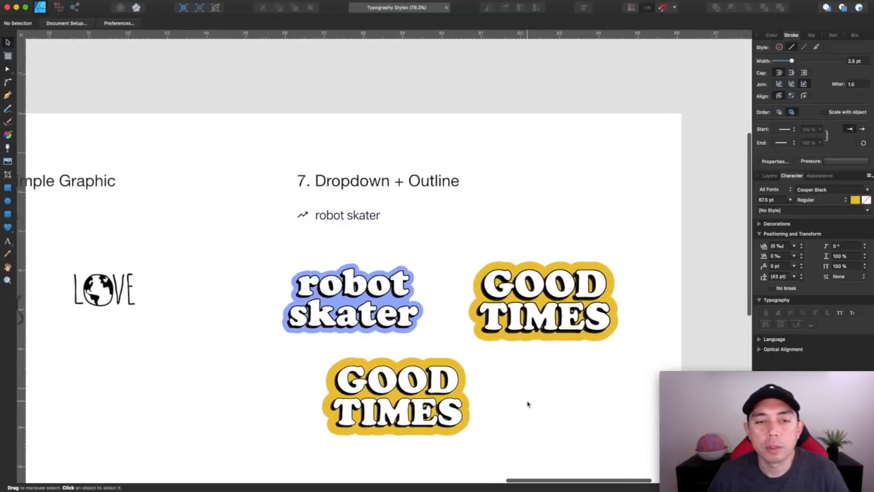
pyautogui.scroll(4, 527, 403)
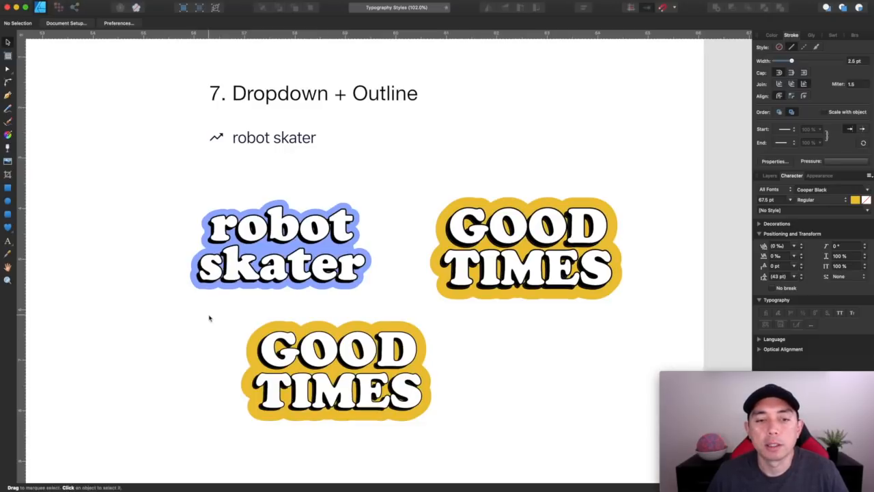
# Review the typography examples across the artboard, from "1. Bold Left Aligned" through "6. Include A Simple Graphic"
pyautogui.scroll(-5, 355, 236)
pyautogui.hscroll(-10, 355, 236)
pyautogui.hscroll(-15, 354, 235)
pyautogui.scroll(3, 354, 236)
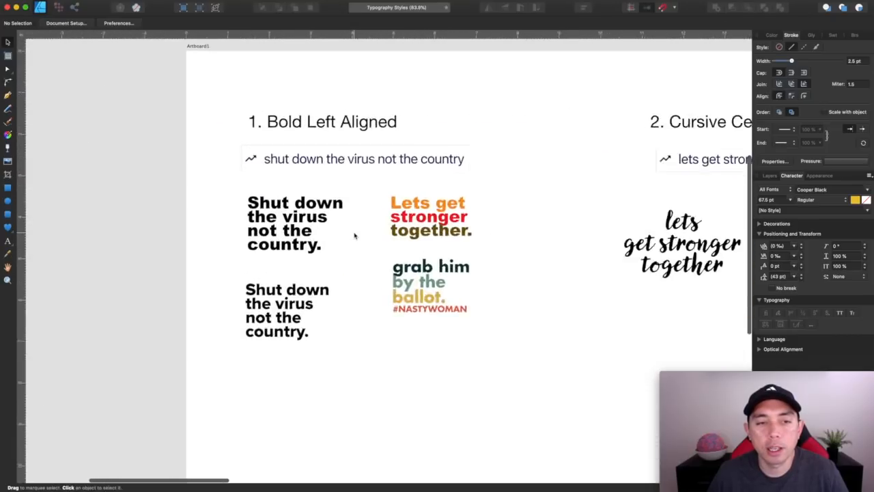
pyautogui.scroll(2, 354, 235)
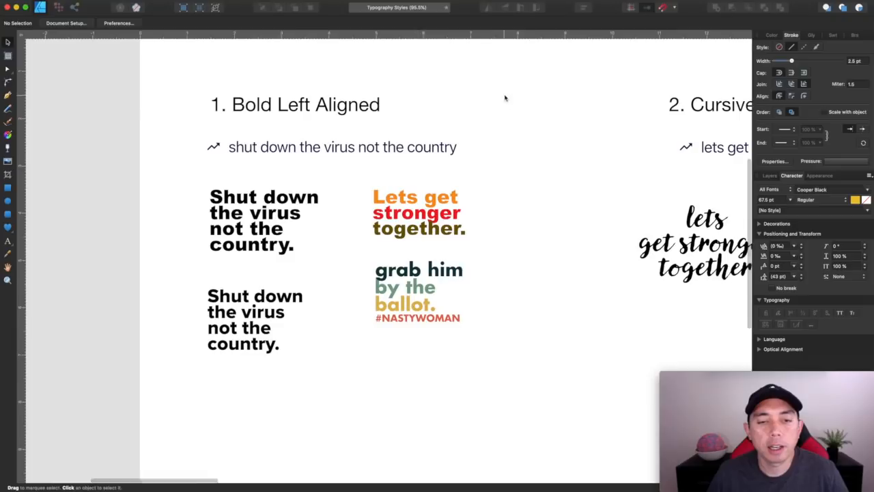
pyautogui.hscroll(10, 512, 119)
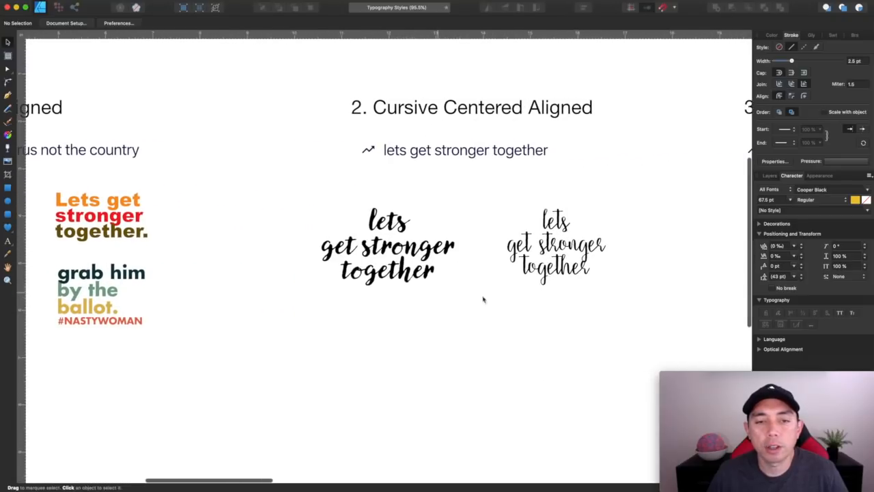
pyautogui.hscroll(18, 622, 223)
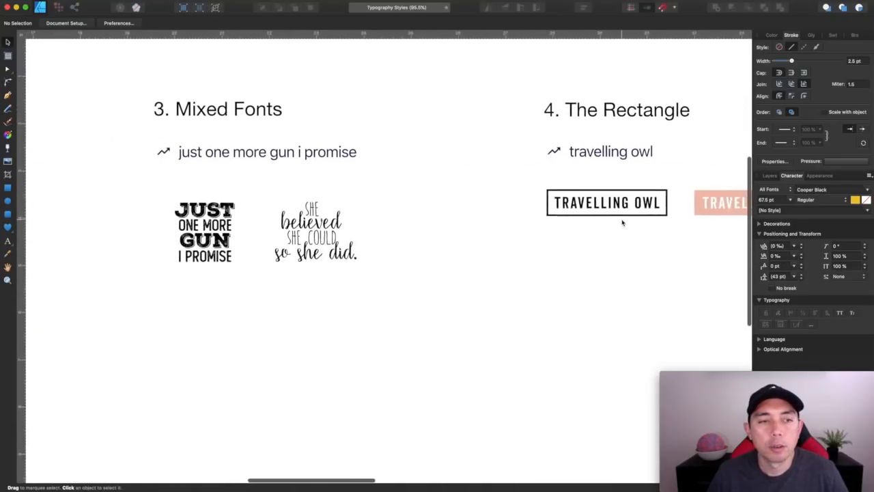
pyautogui.hscroll(-1, 622, 223)
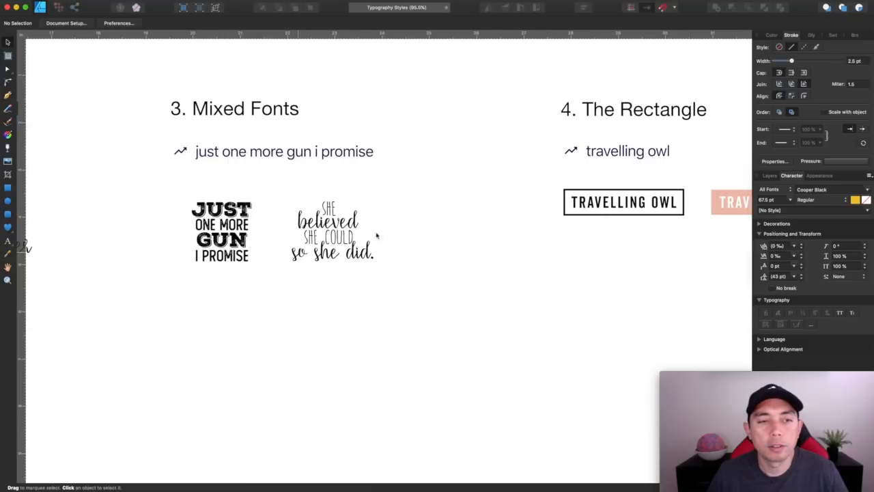
pyautogui.hscroll(5, 377, 236)
pyautogui.hscroll(5, 474, 224)
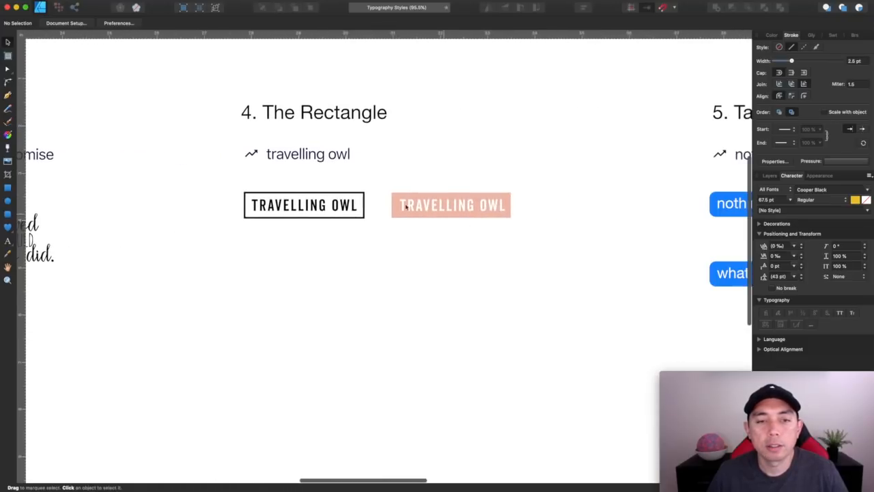
pyautogui.hscroll(5, 489, 230)
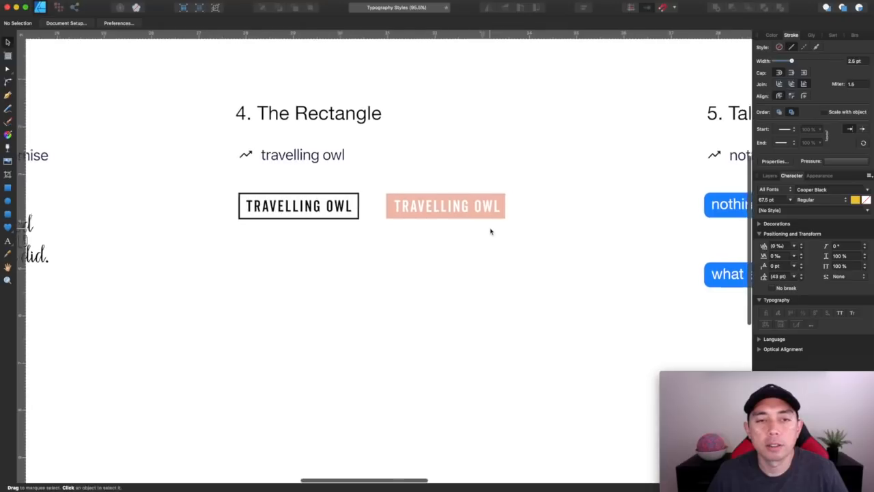
pyautogui.hscroll(5, 489, 231)
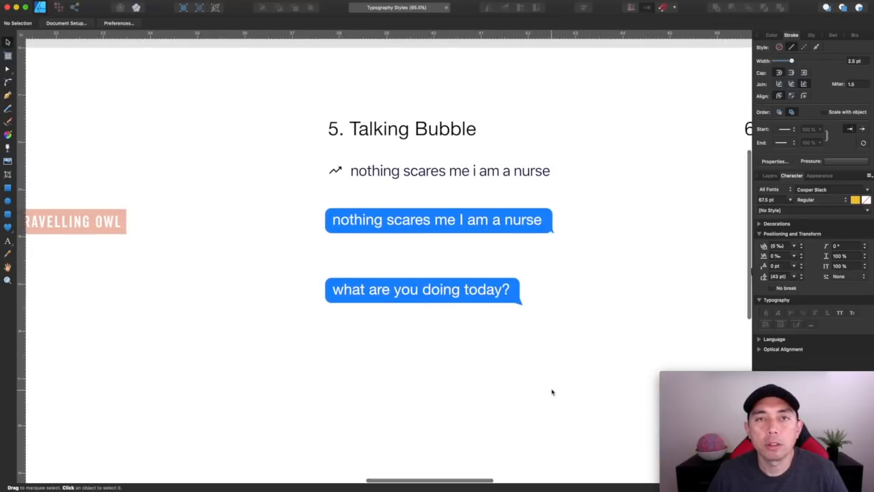
pyautogui.hscroll(5, 510, 319)
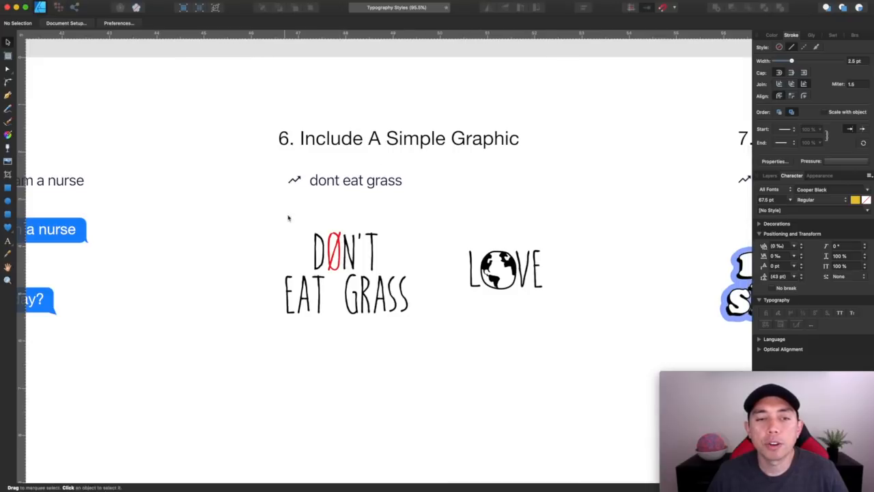
# Review the "7. Dropdown + Outline" examples and compare all seven typography styles across the artboard
pyautogui.hscroll(10, 400, 234)
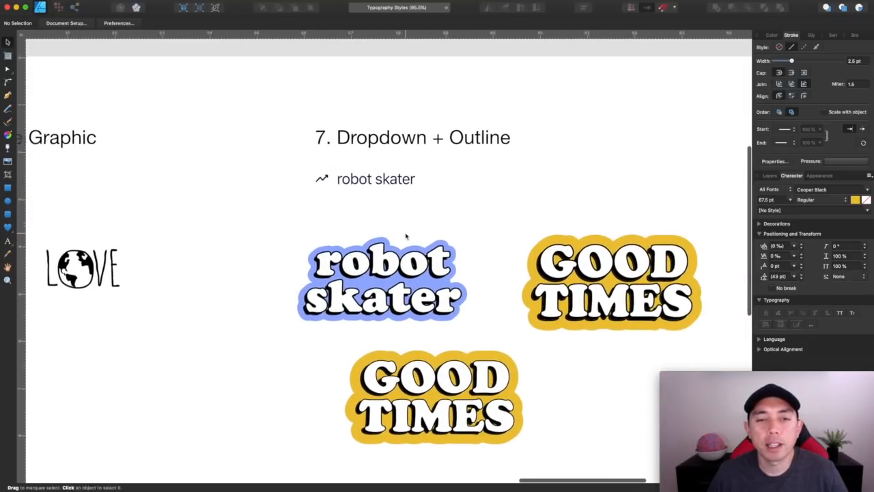
pyautogui.scroll(-8, 447, 159)
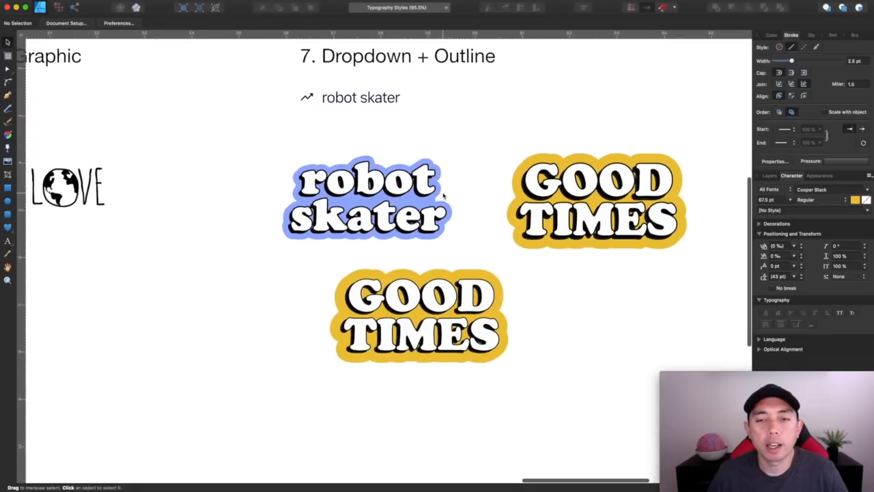
pyautogui.hscroll(-8, 442, 196)
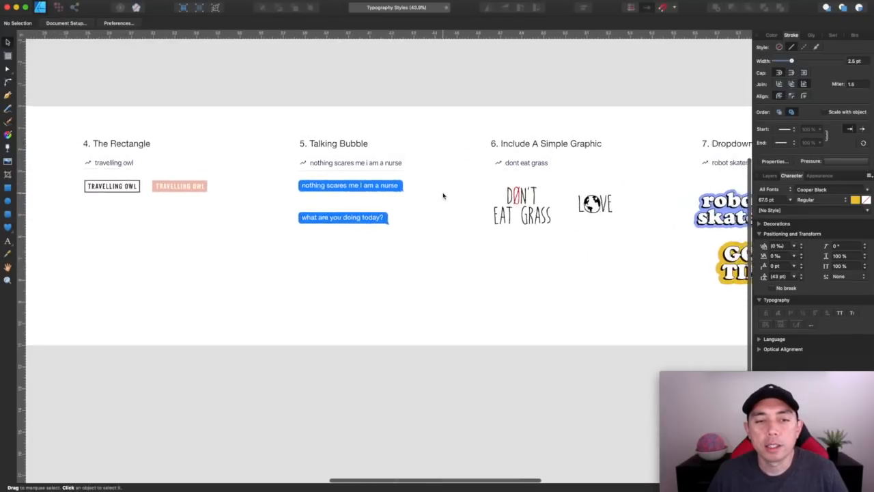
pyautogui.scroll(-3, 443, 195)
pyautogui.hscroll(-8, 442, 196)
pyautogui.scroll(1, 443, 196)
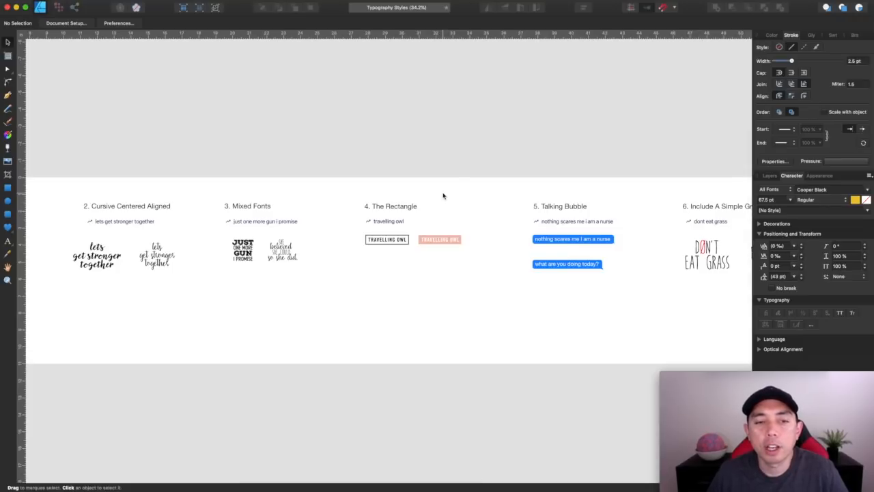
pyautogui.hscroll(8, 443, 196)
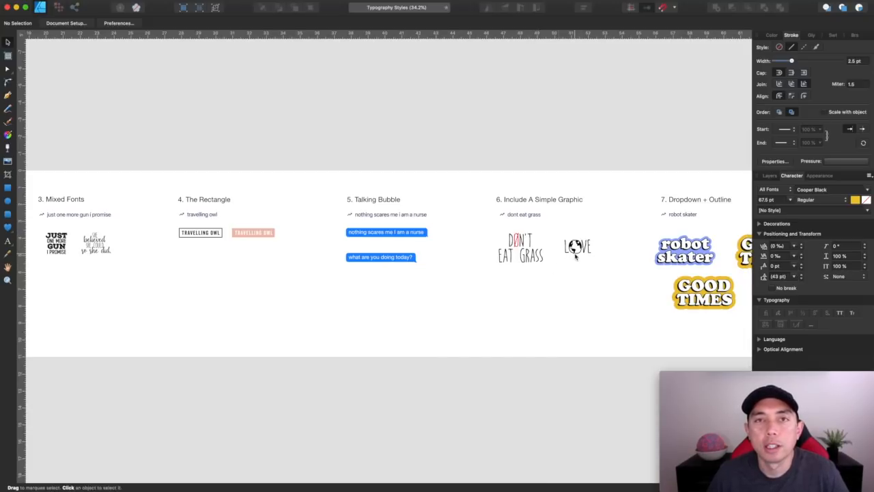
pyautogui.scroll(2, 576, 256)
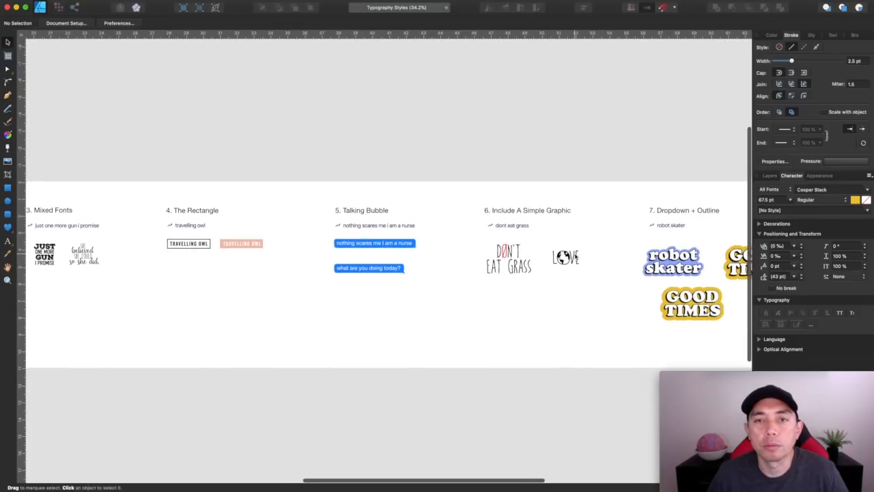
pyautogui.hscroll(5, 575, 258)
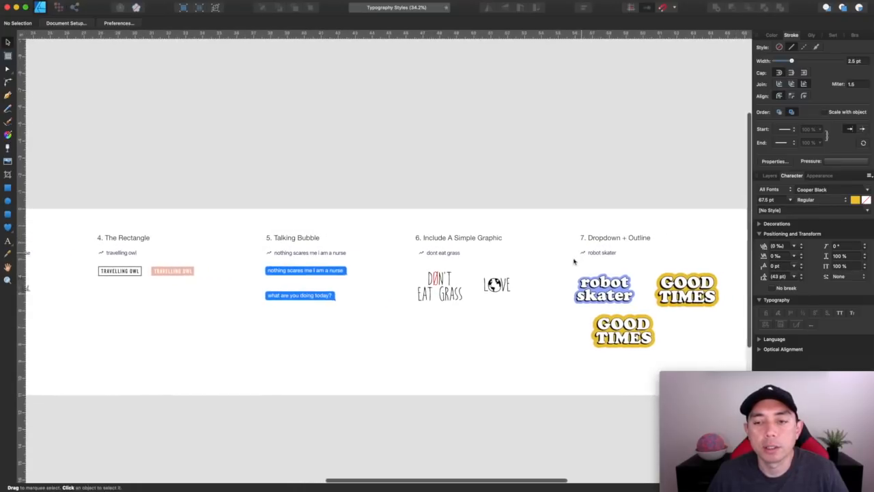
pyautogui.hscroll(-20, 557, 276)
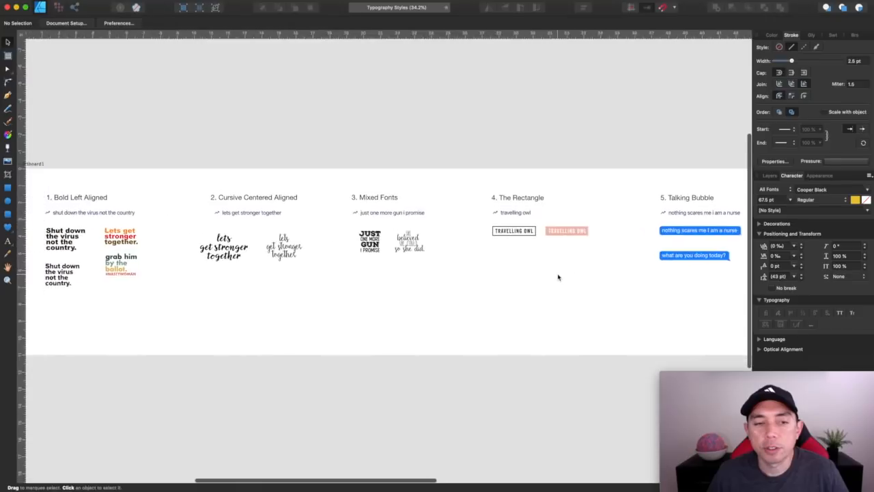
pyautogui.hscroll(3, 558, 277)
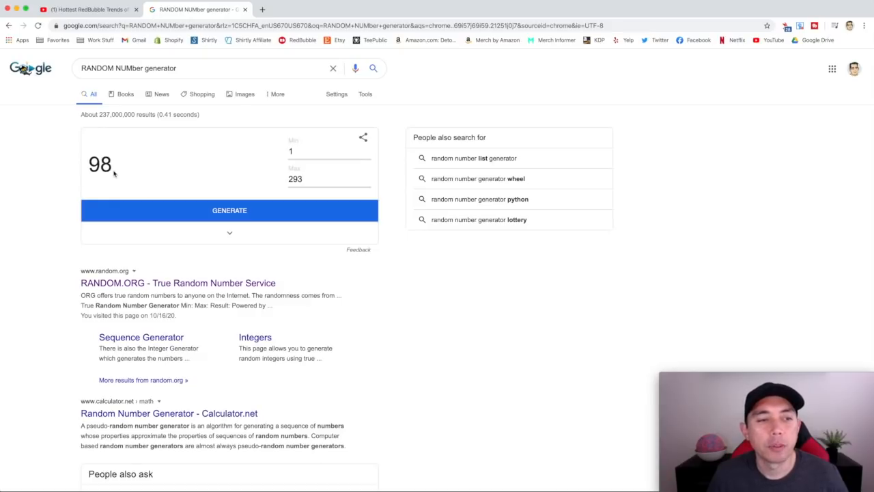
# Switch from the random number generator to the YouTube video page and look through its viewer comments
pyautogui.click(100, 9)
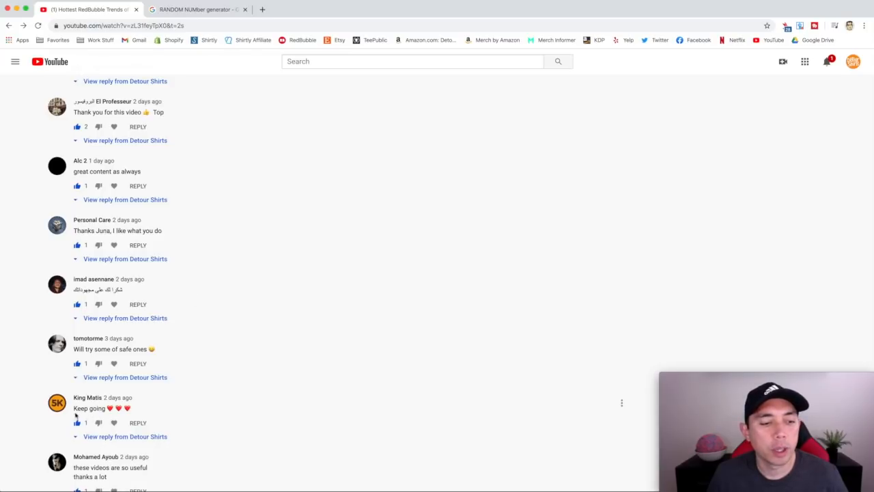
pyautogui.scroll(-3, 142, 400)
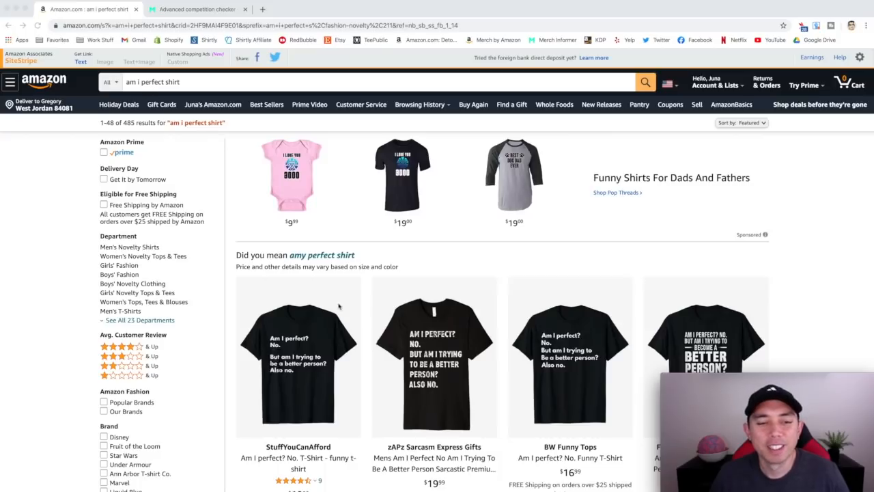
# Examine the Amazon results for "am i perfect shirt", comparing the shirt designs, prices and sales ranks
pyautogui.scroll(-1, 340, 292)
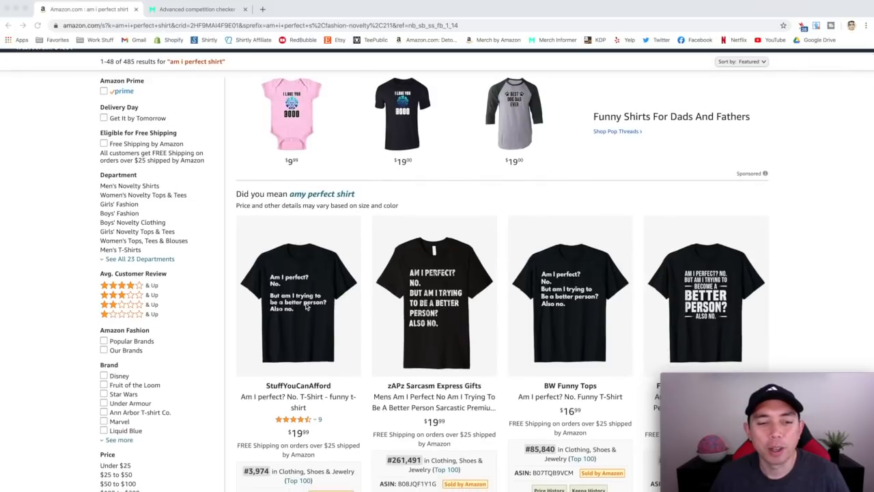
pyautogui.scroll(-2, 396, 315)
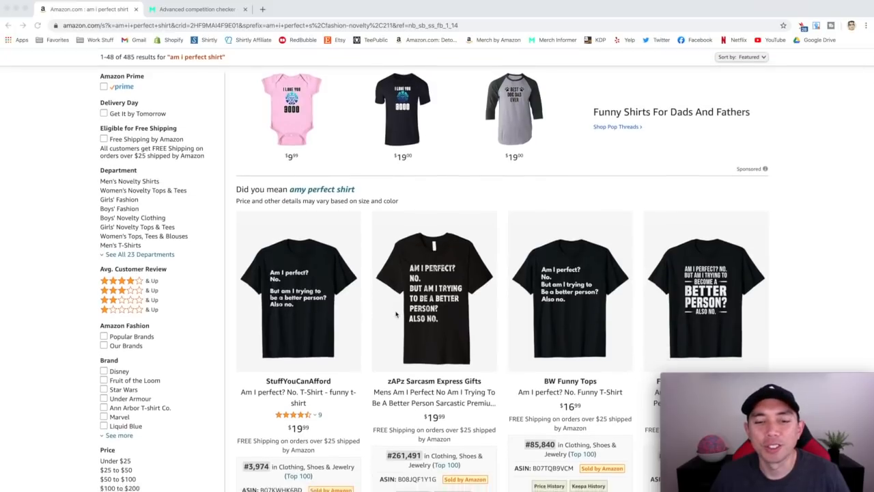
pyautogui.scroll(2, 536, 212)
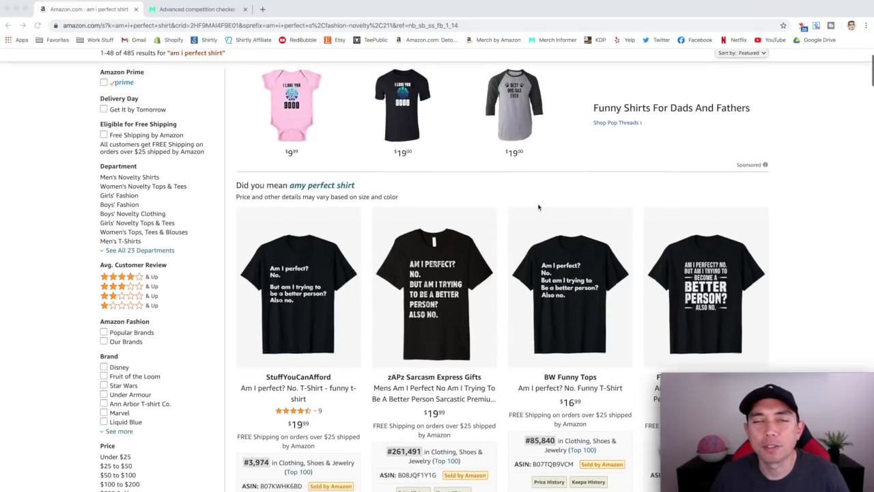
pyautogui.scroll(-3, 538, 207)
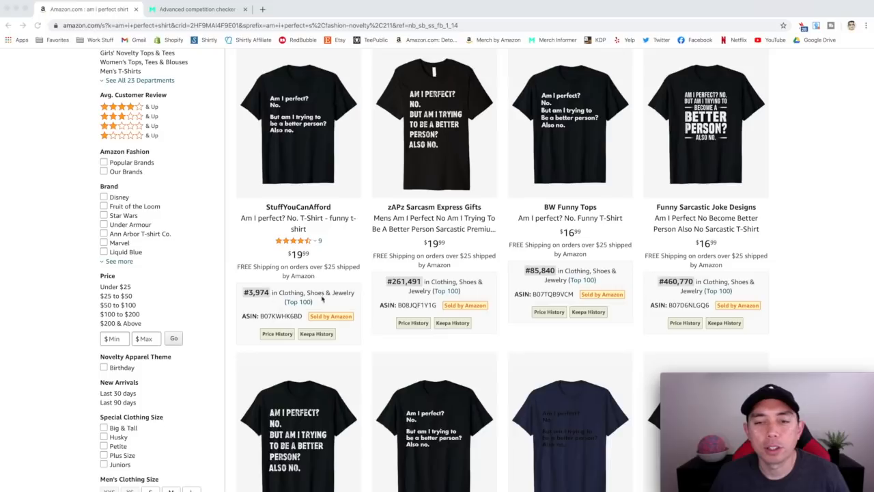
pyautogui.scroll(-5, 682, 302)
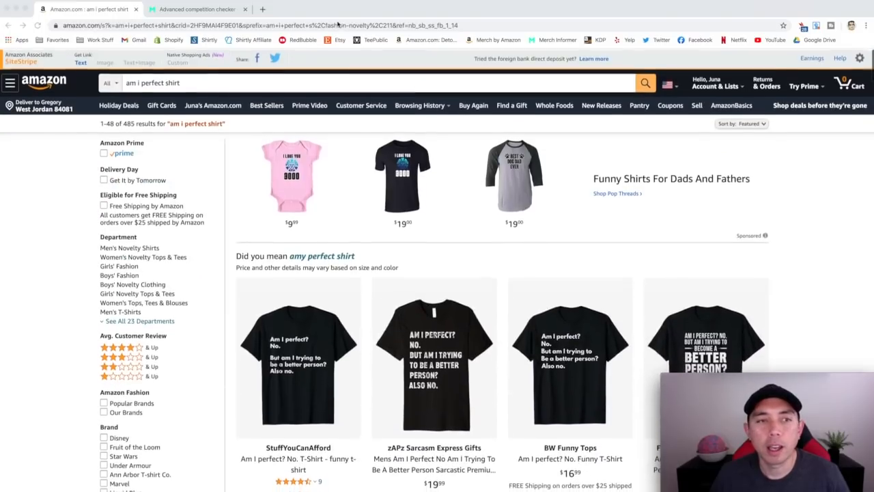
# Check Merch Informer's competition score and bestsellers for "am i perfect", and return to the Amazon results
pyautogui.click(198, 9)
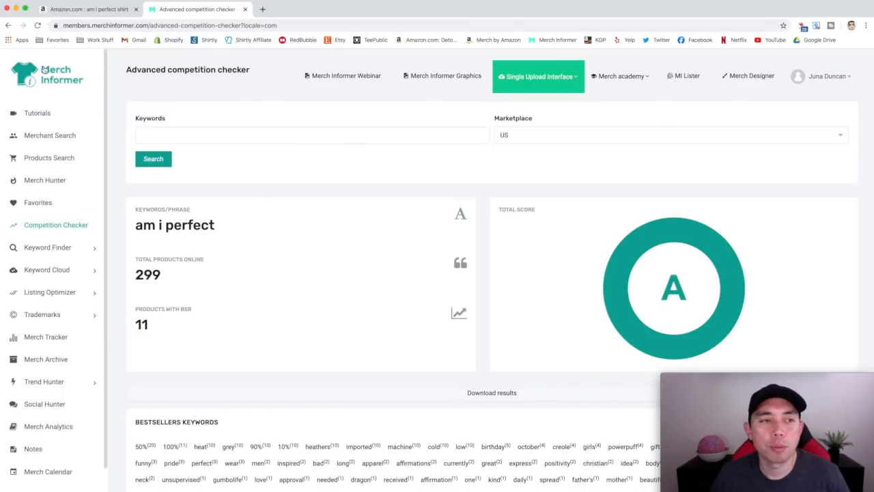
pyautogui.scroll(-4, 361, 254)
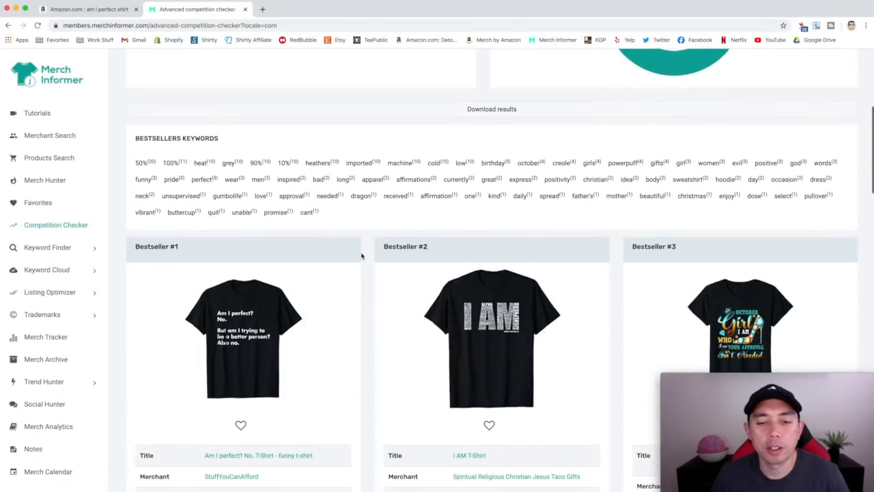
pyautogui.scroll(-2, 278, 459)
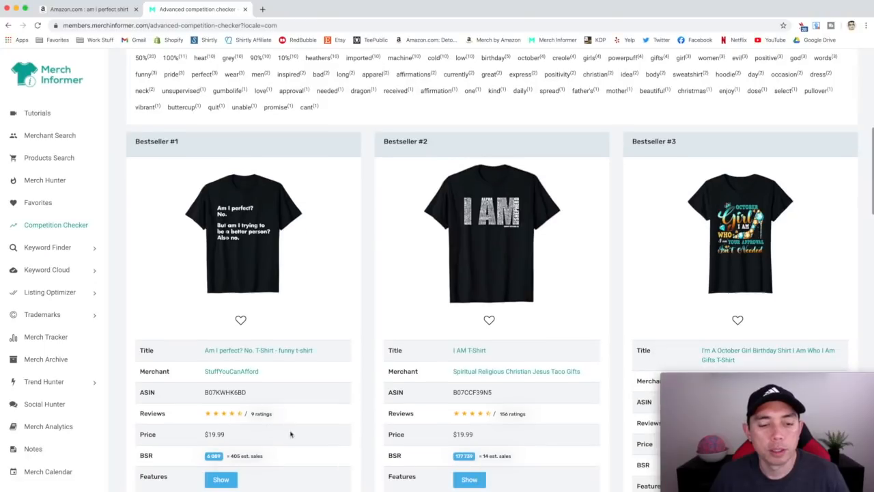
pyautogui.scroll(2, 398, 342)
pyautogui.scroll(5, 397, 343)
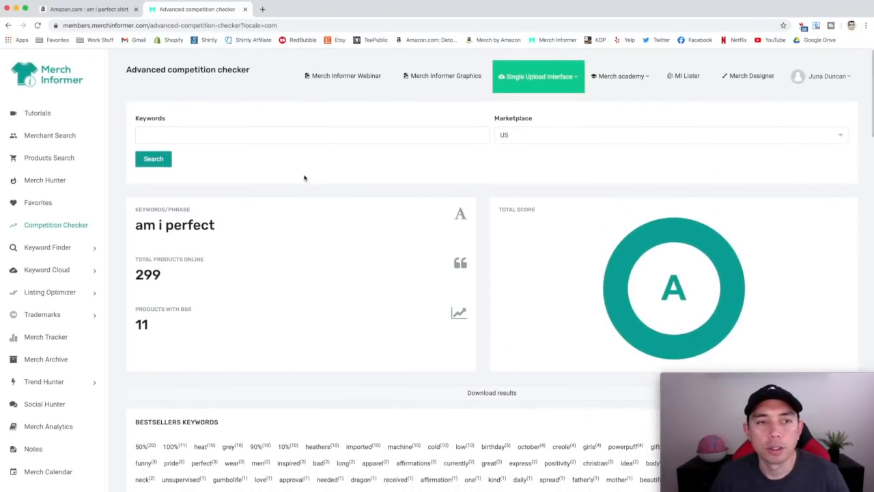
pyautogui.click(110, 10)
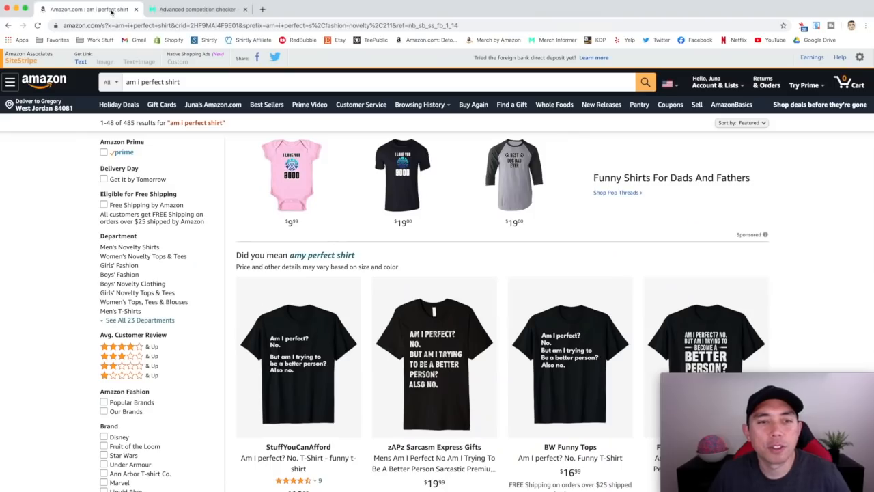